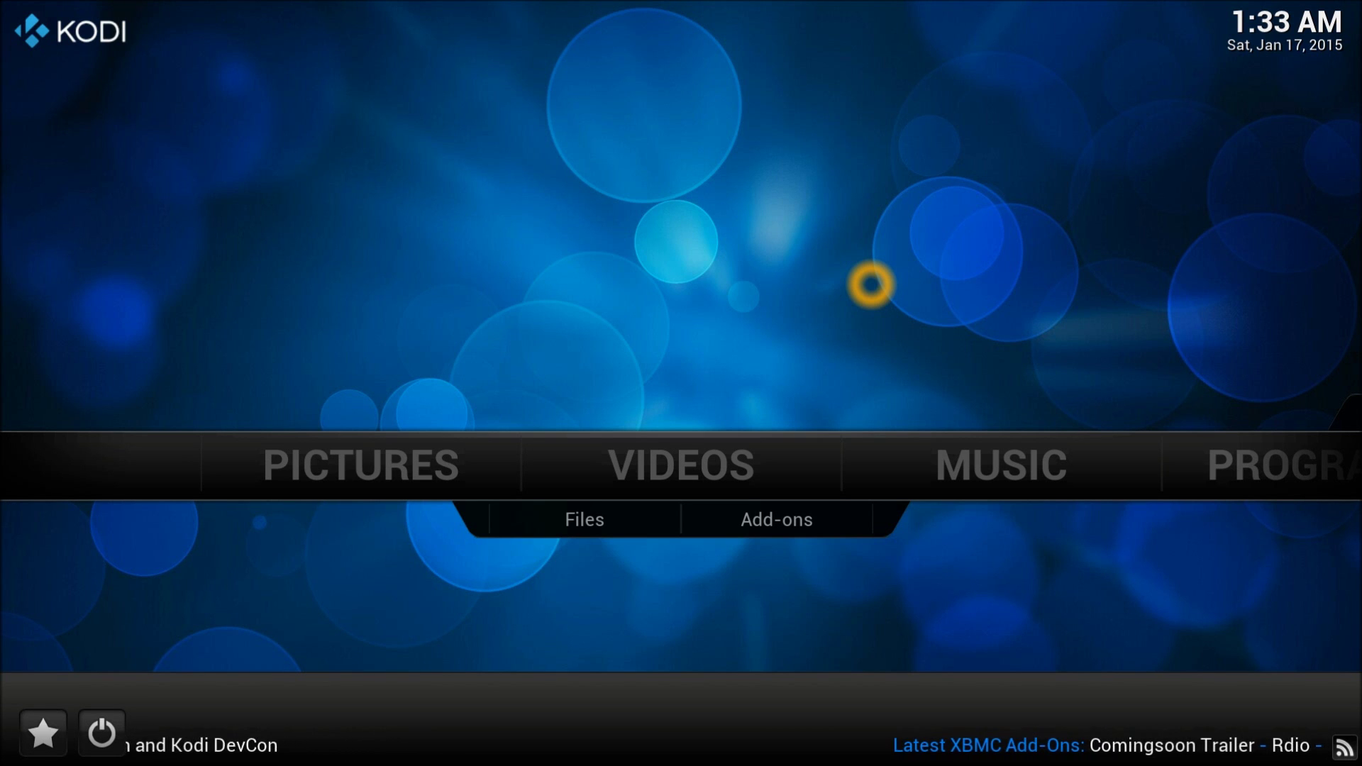
Step: Open the file manager from the System section
click(727, 468)
right_click(736, 465)
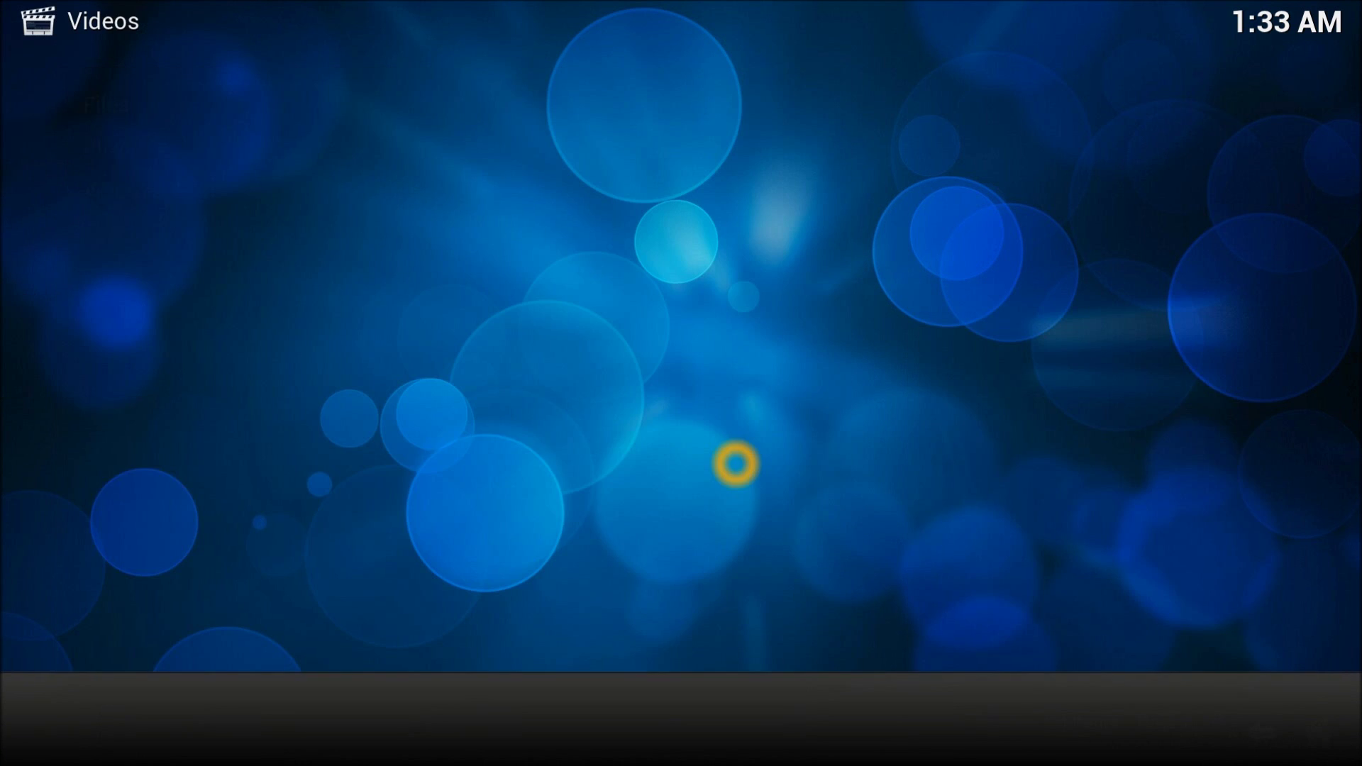
scroll(764, 466, down, 3)
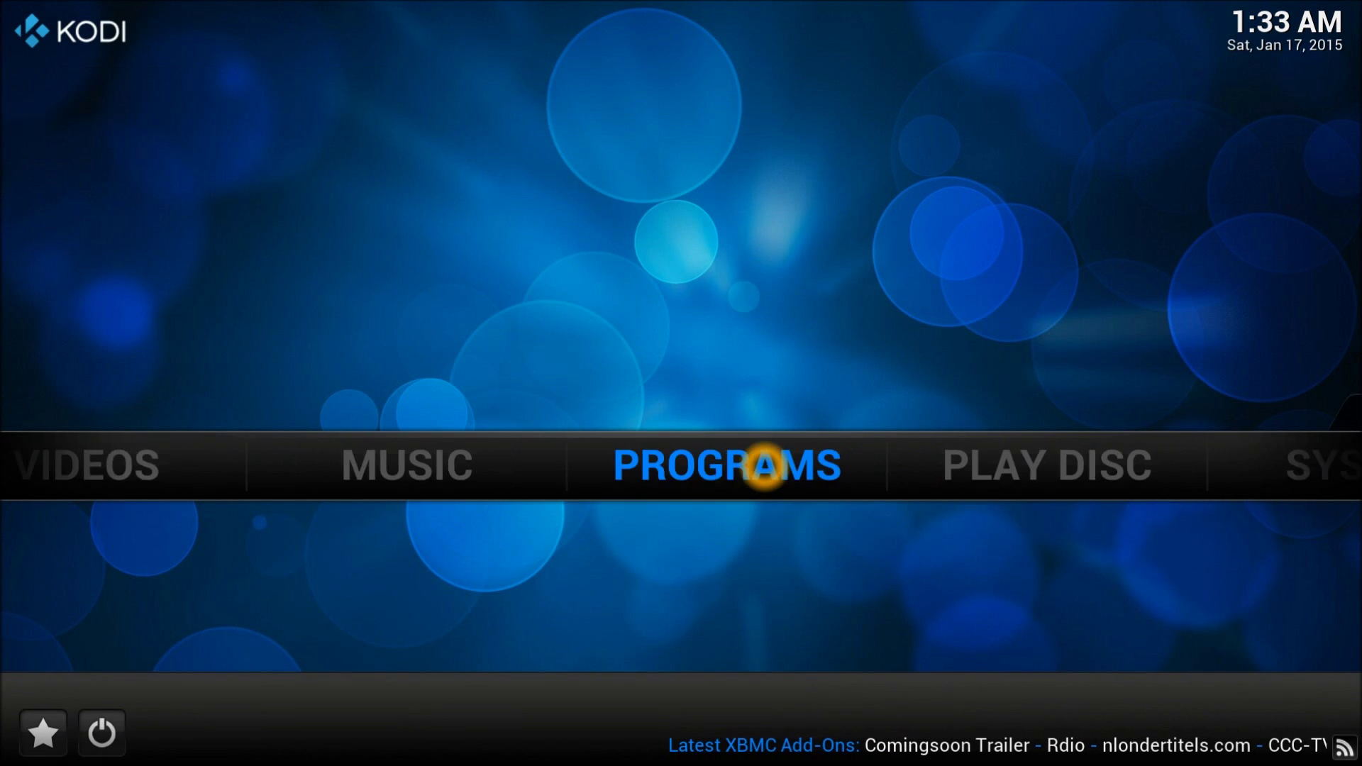
key(Down)
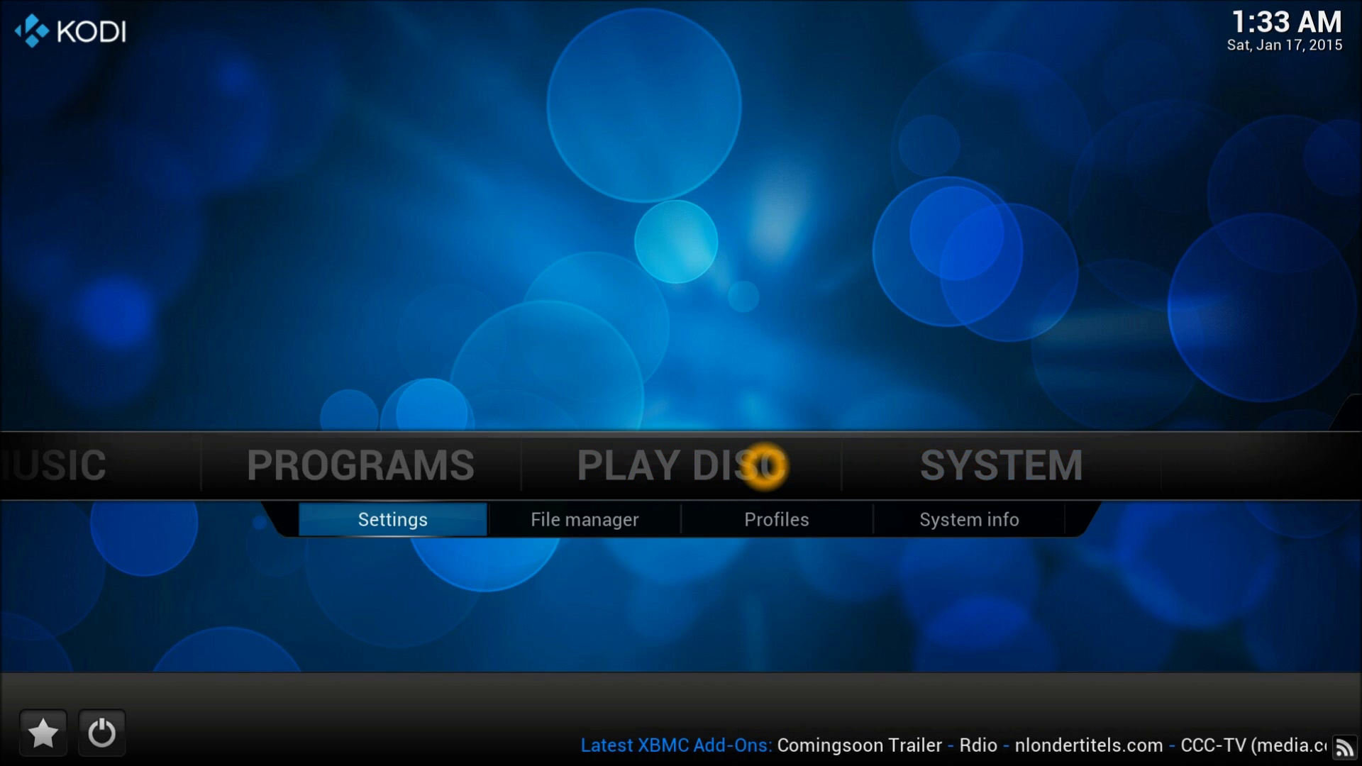
key(Right)
key(Return)
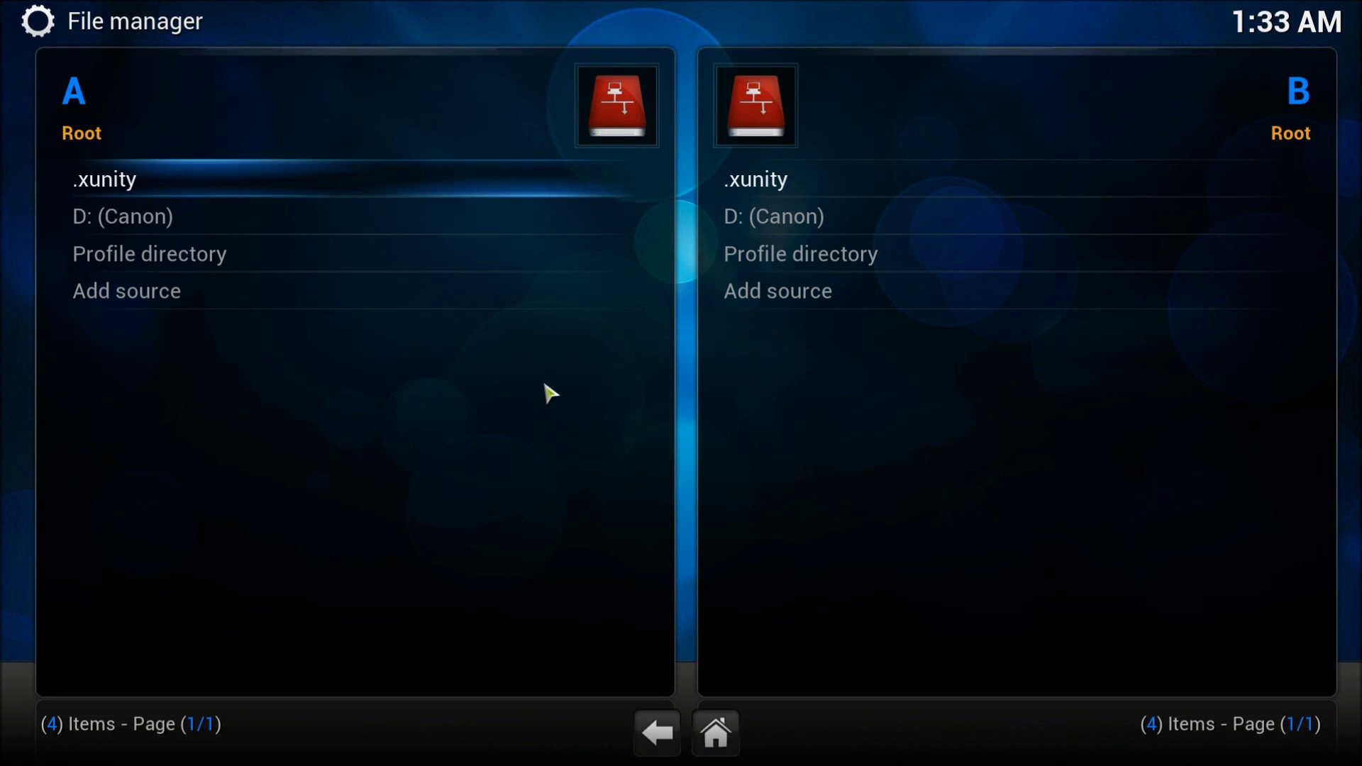
click(229, 305)
click(353, 249)
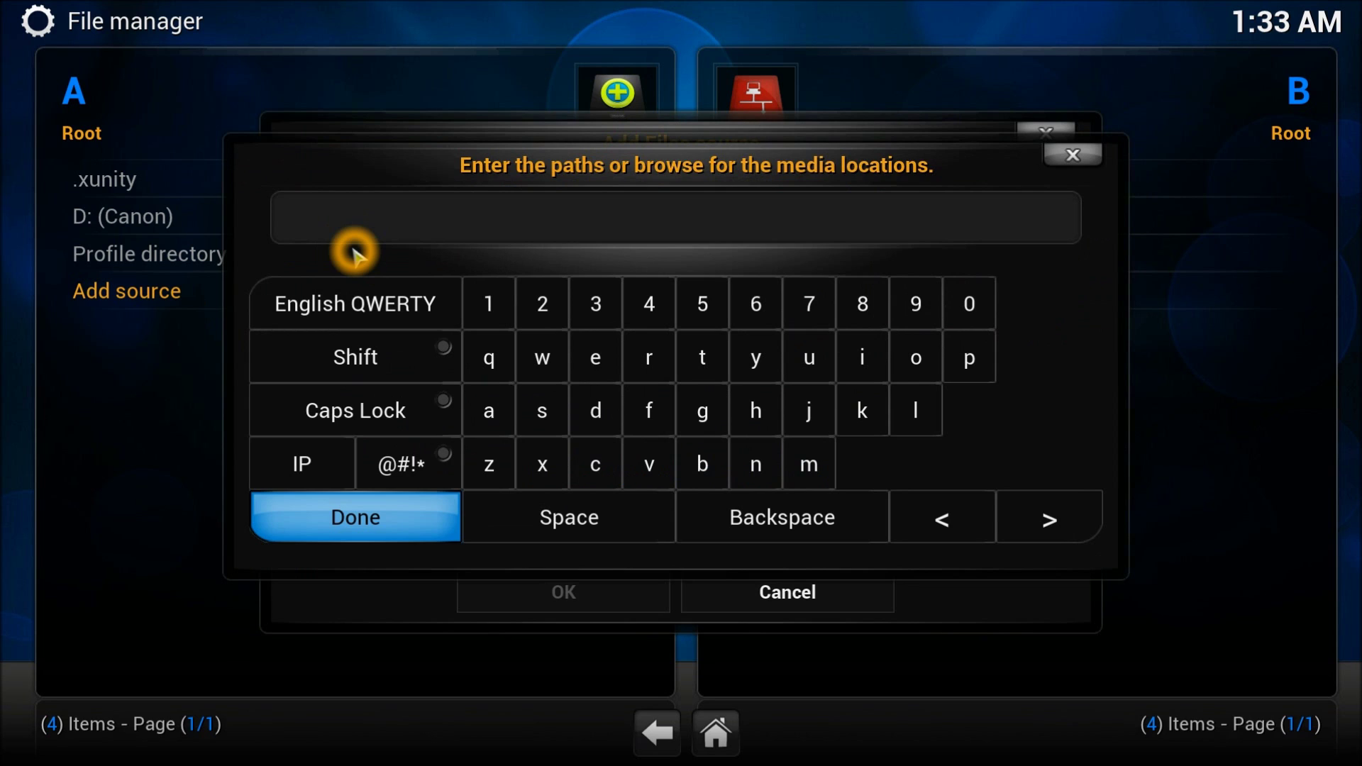
text(http://fusion)
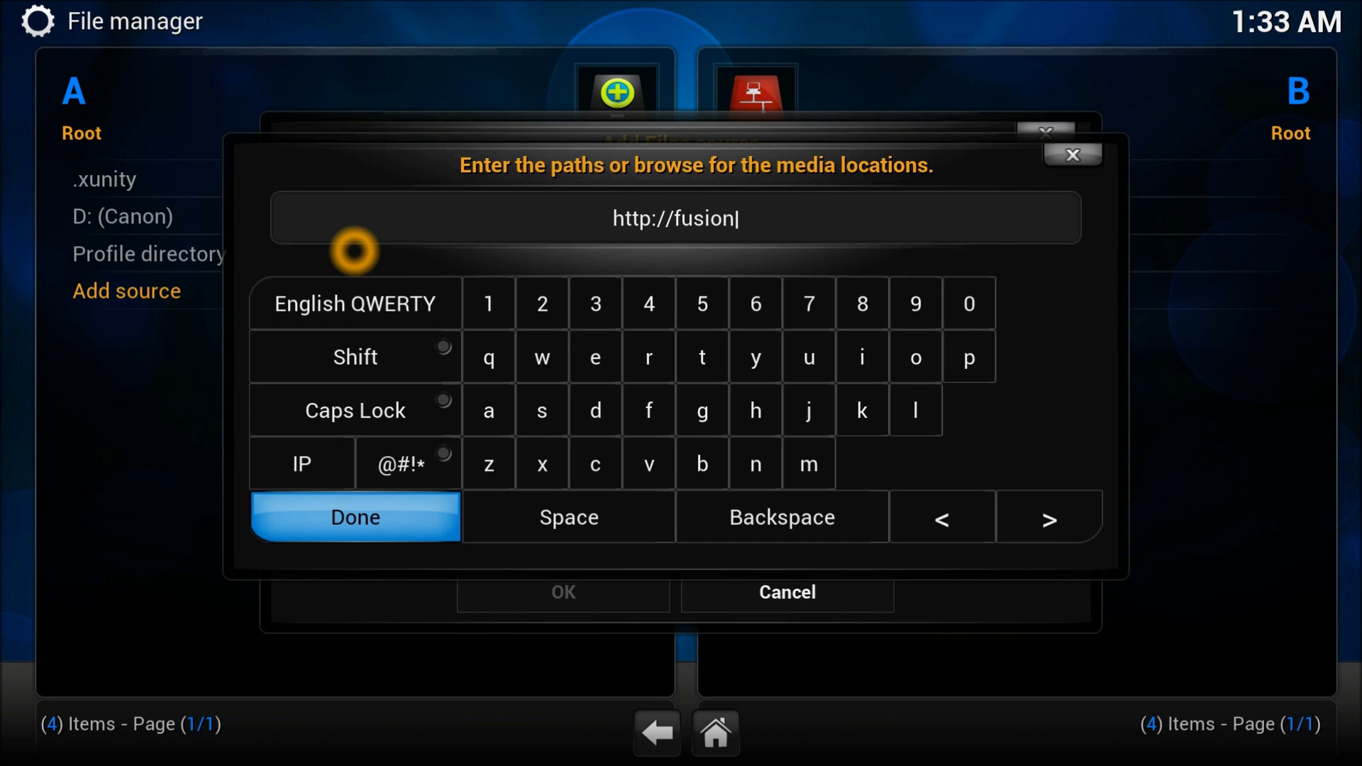
text(.t)
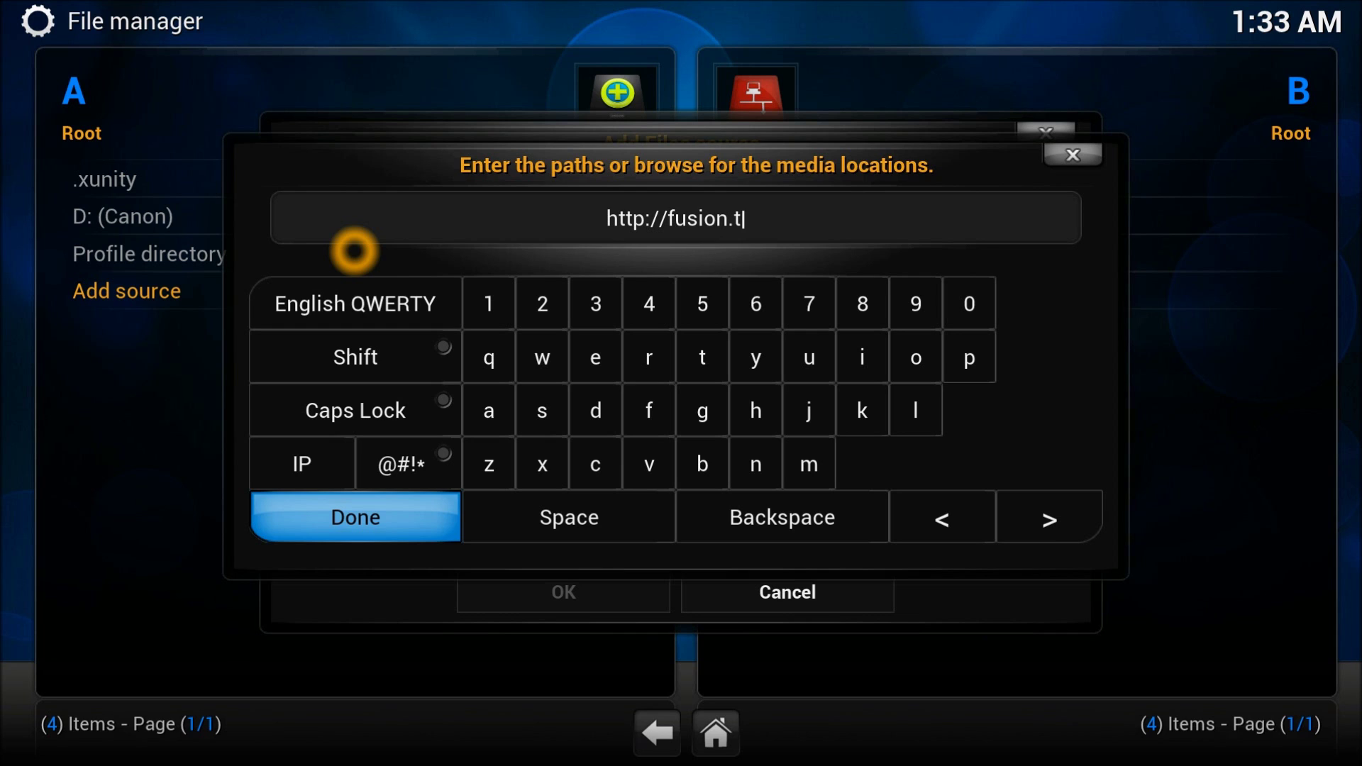
text(vadd)
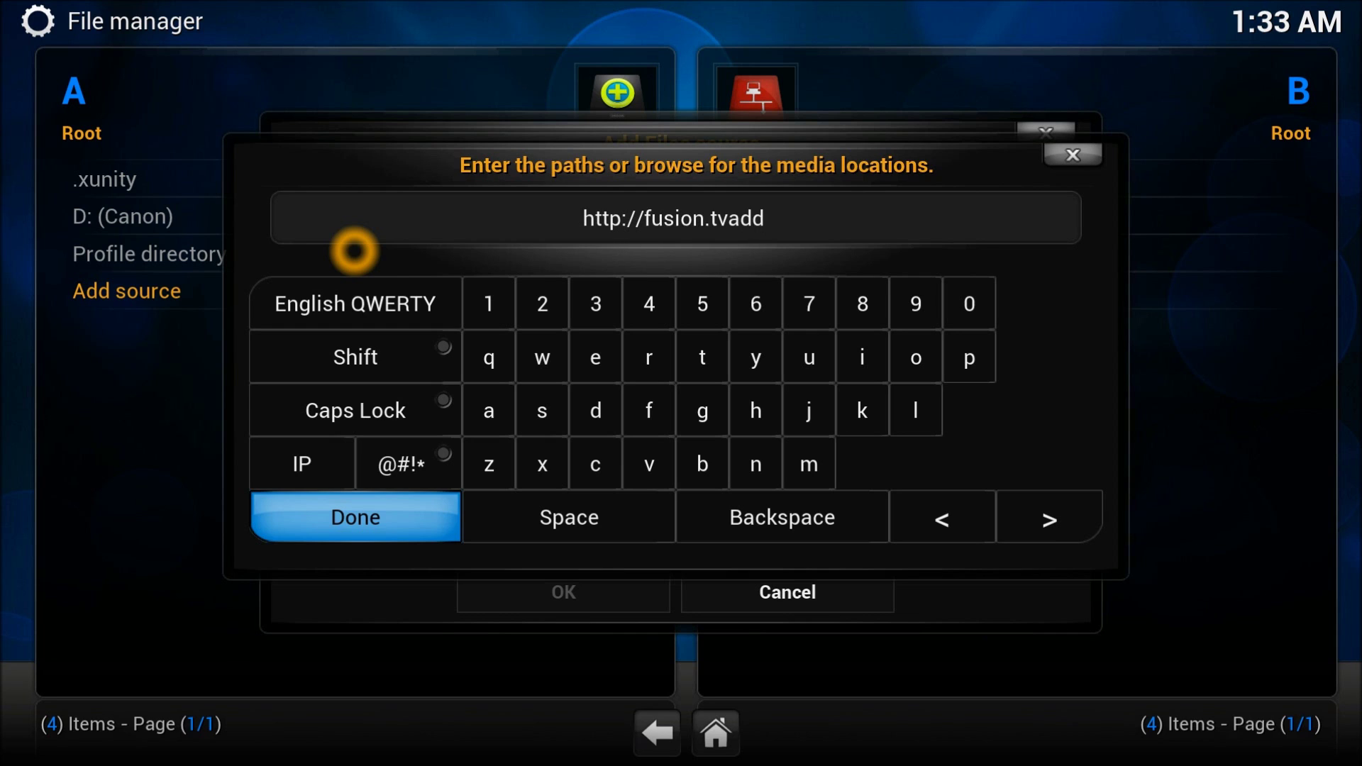
text(ons.ag)
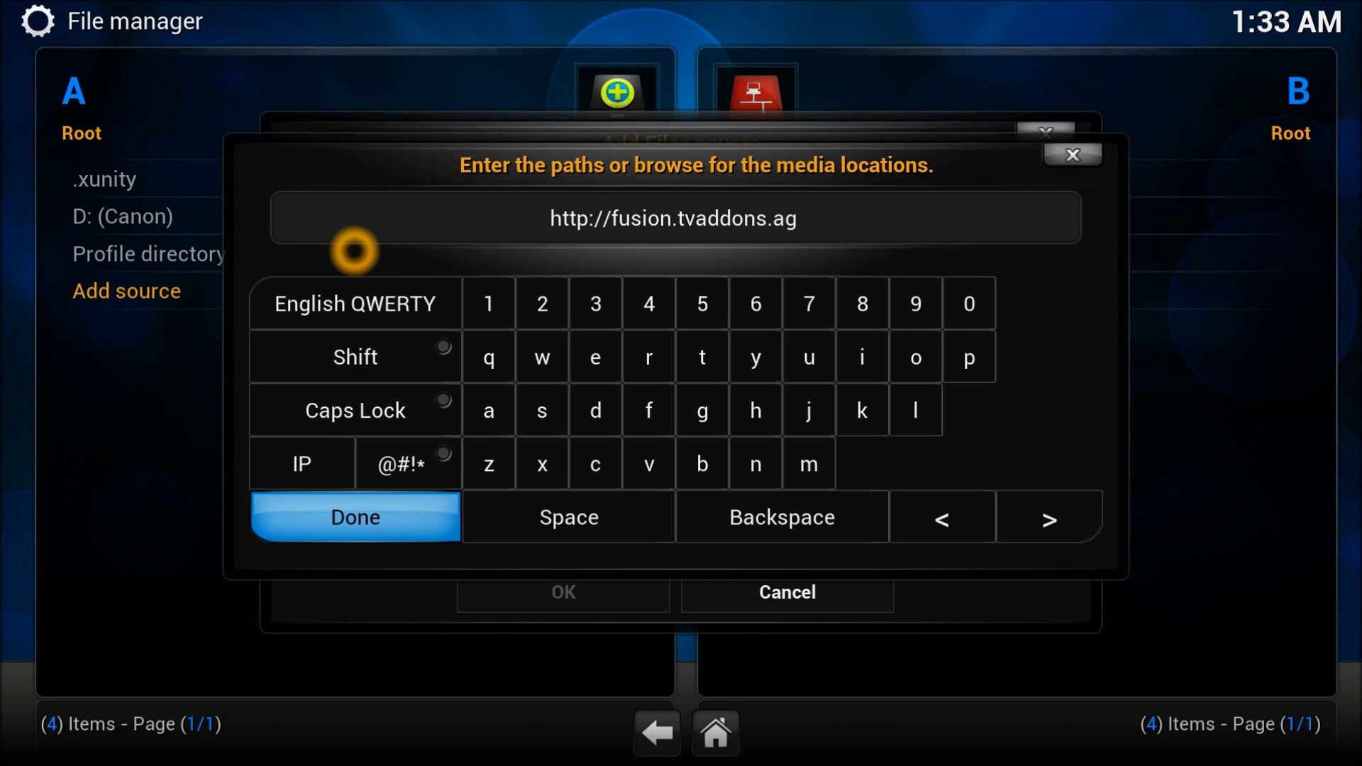
text(/)
key(Return)
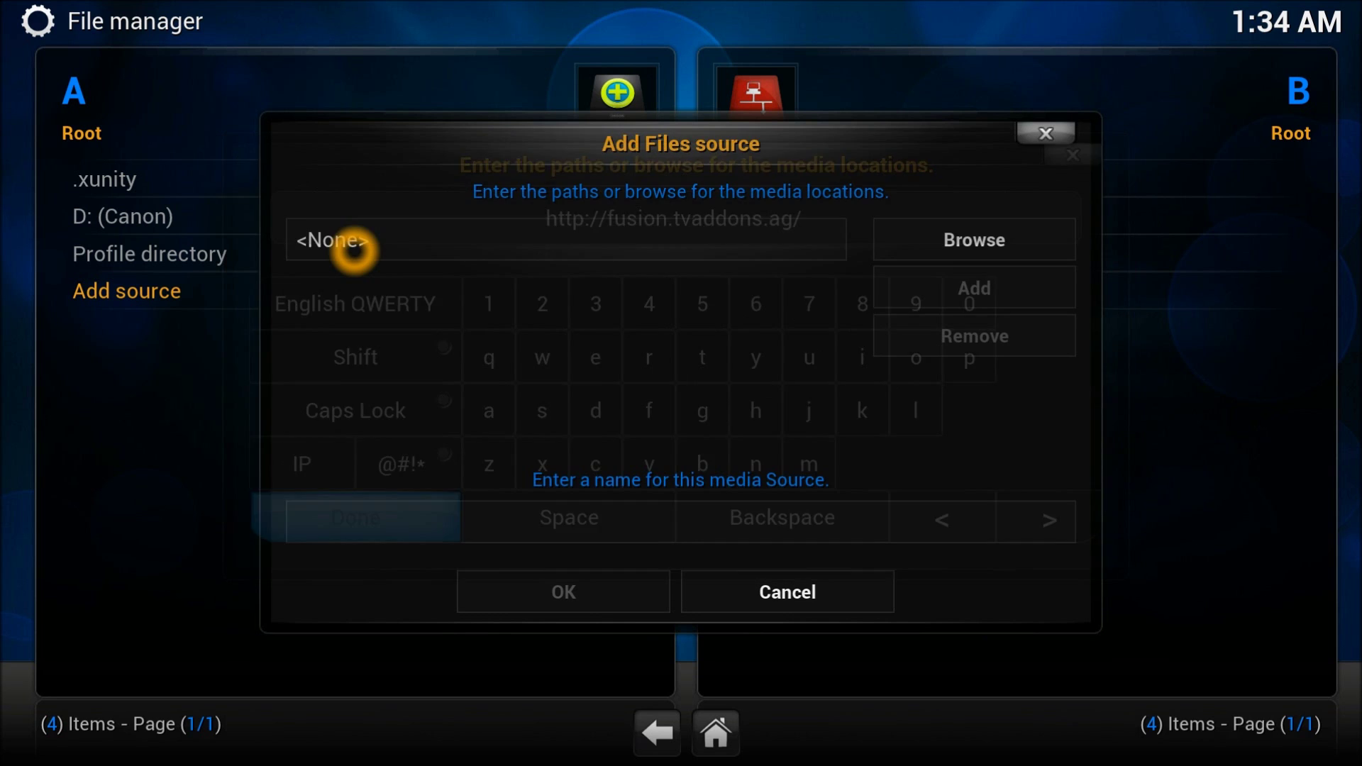
Step: Name the new media source .fusion and save it
key(Down)
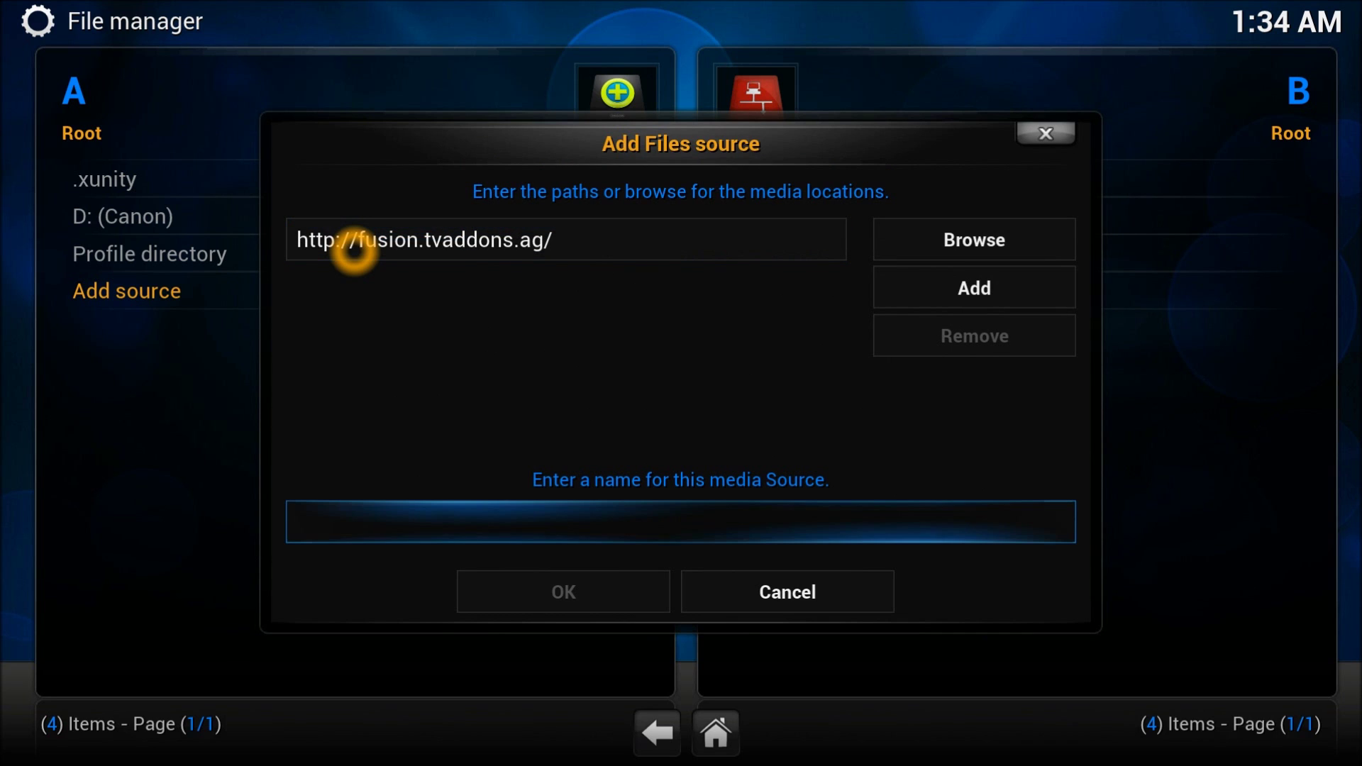
text(.funsion)
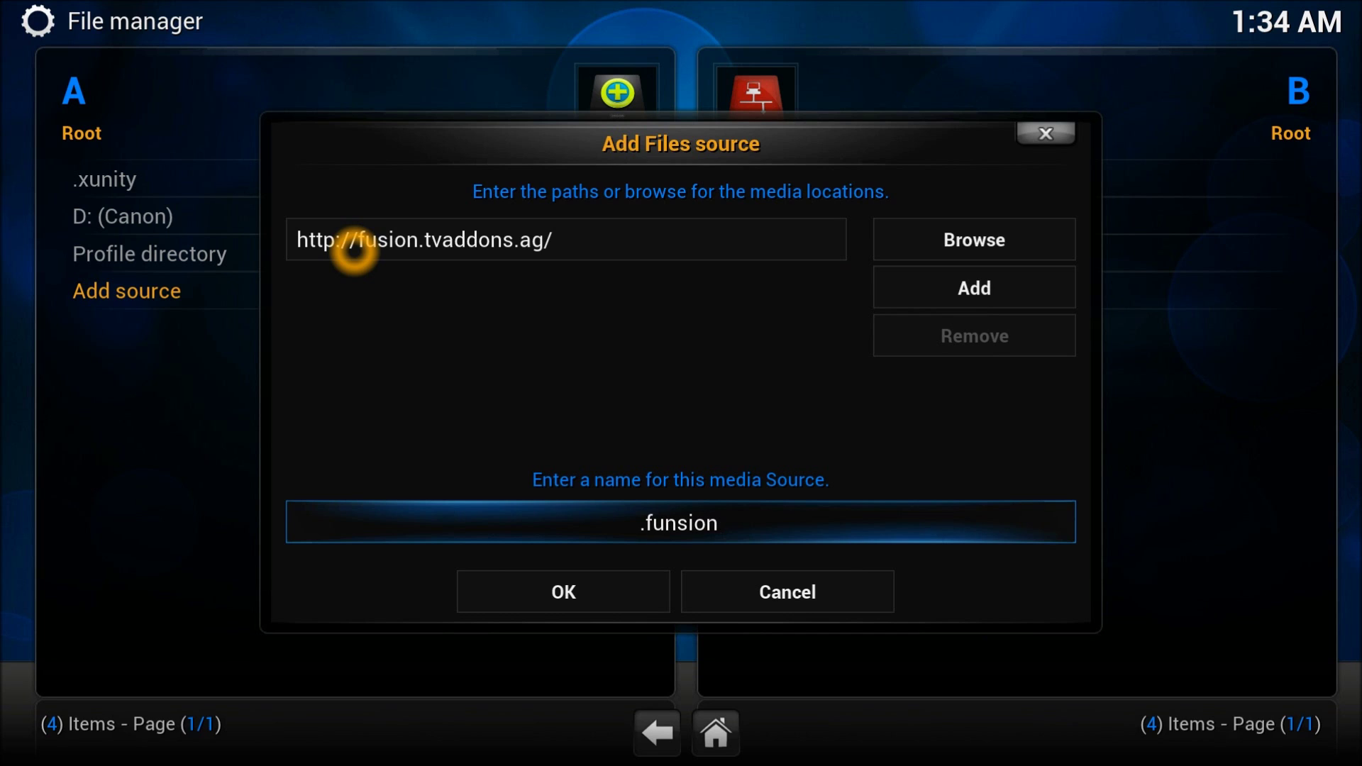
key(BackSpace)
key(BackSpace)
key(BackSpace)
key(BackSpace)
key(BackSpace)
key(BackSpace)
key(BackSpace)
text(fusion)
click(534, 591)
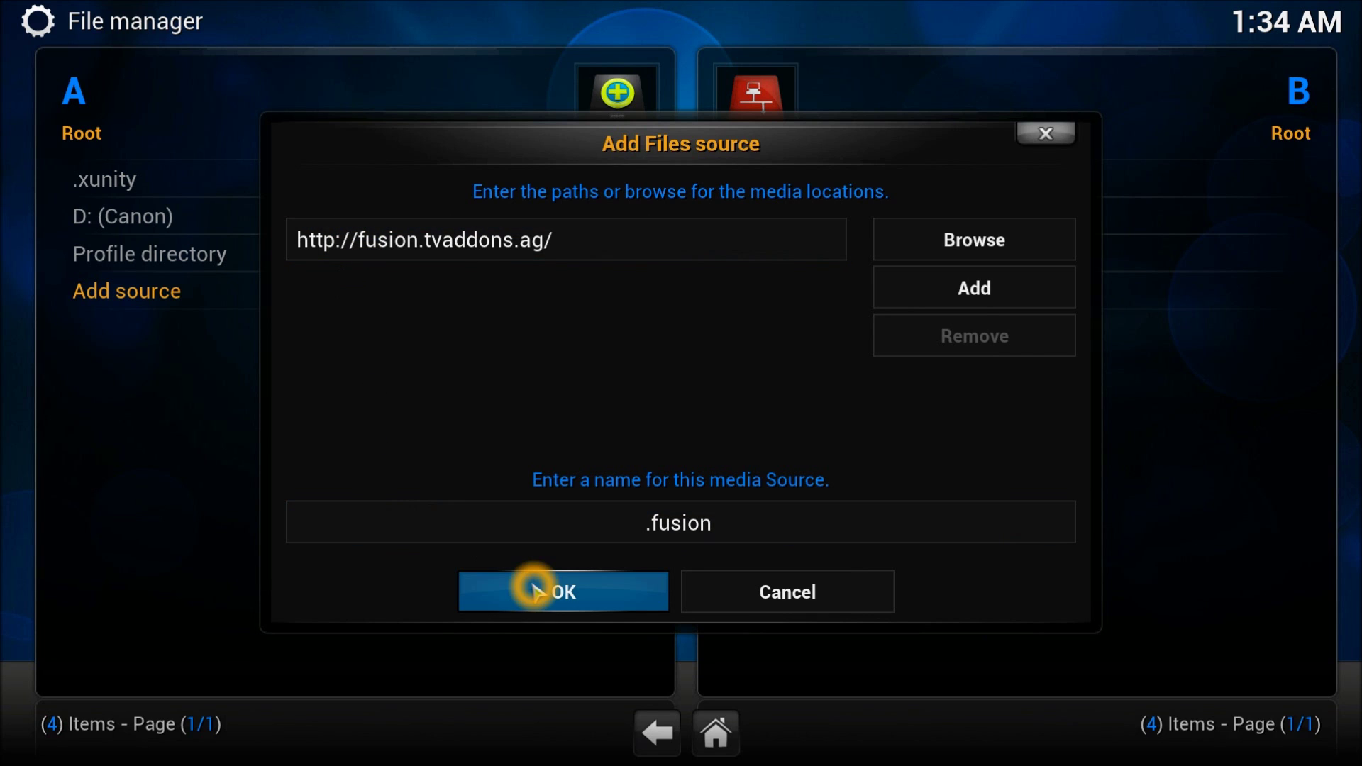
click(534, 590)
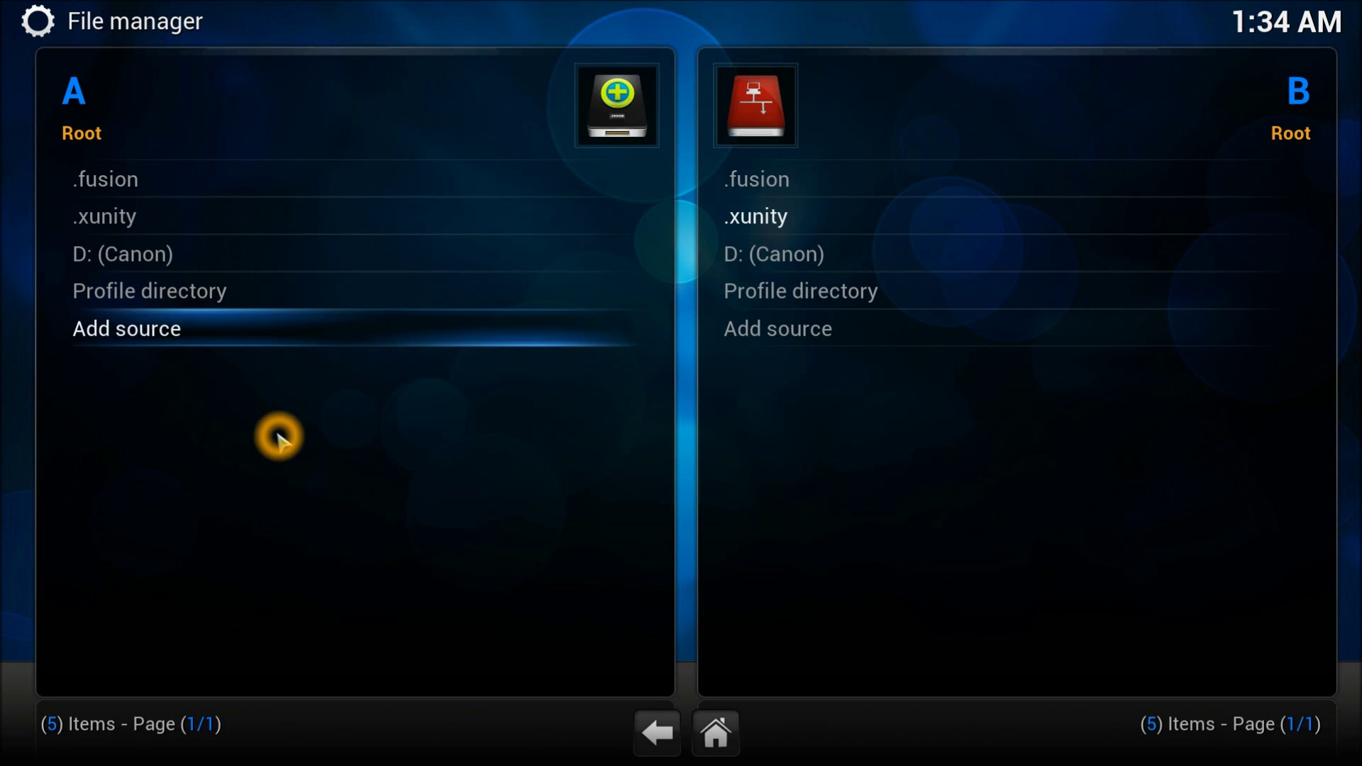
Step: Leave the file manager and open the zip file installer in the add-ons settings
click(505, 540)
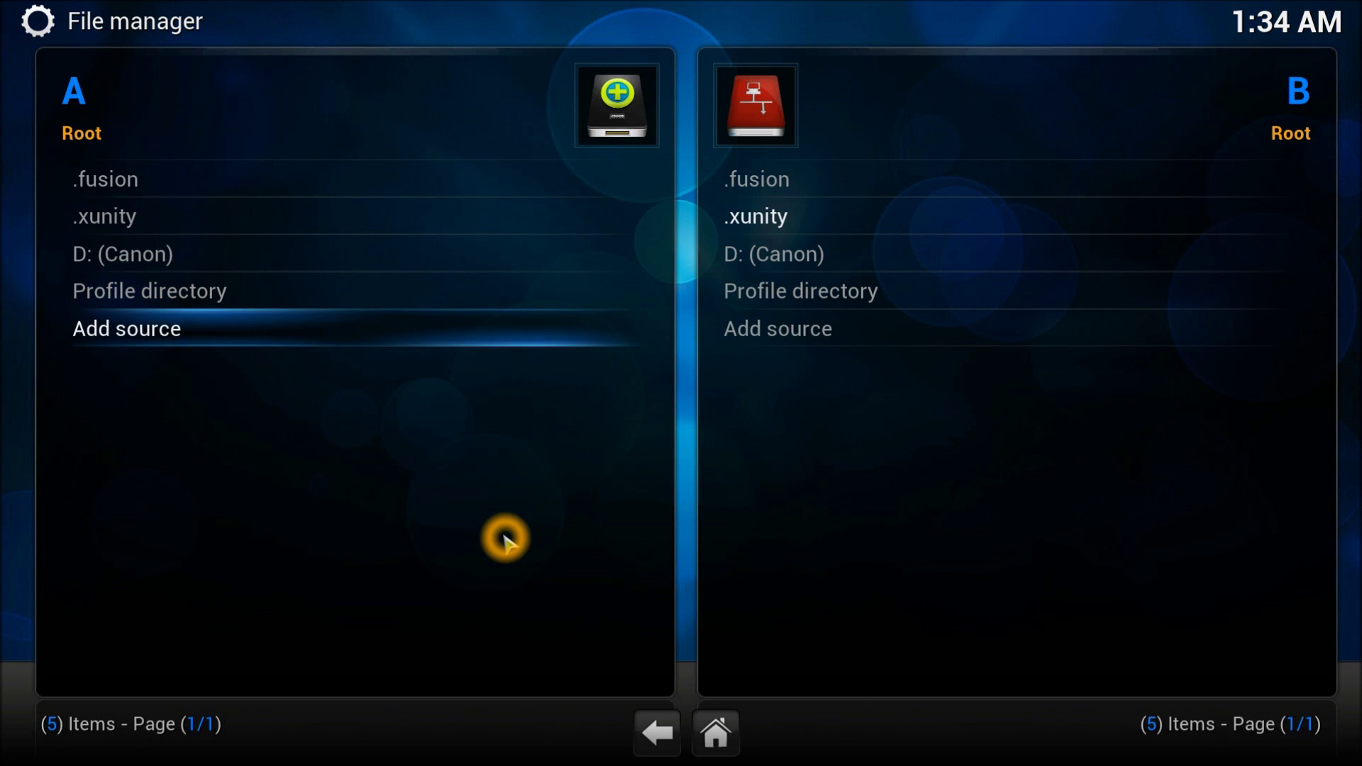
right_click(505, 541)
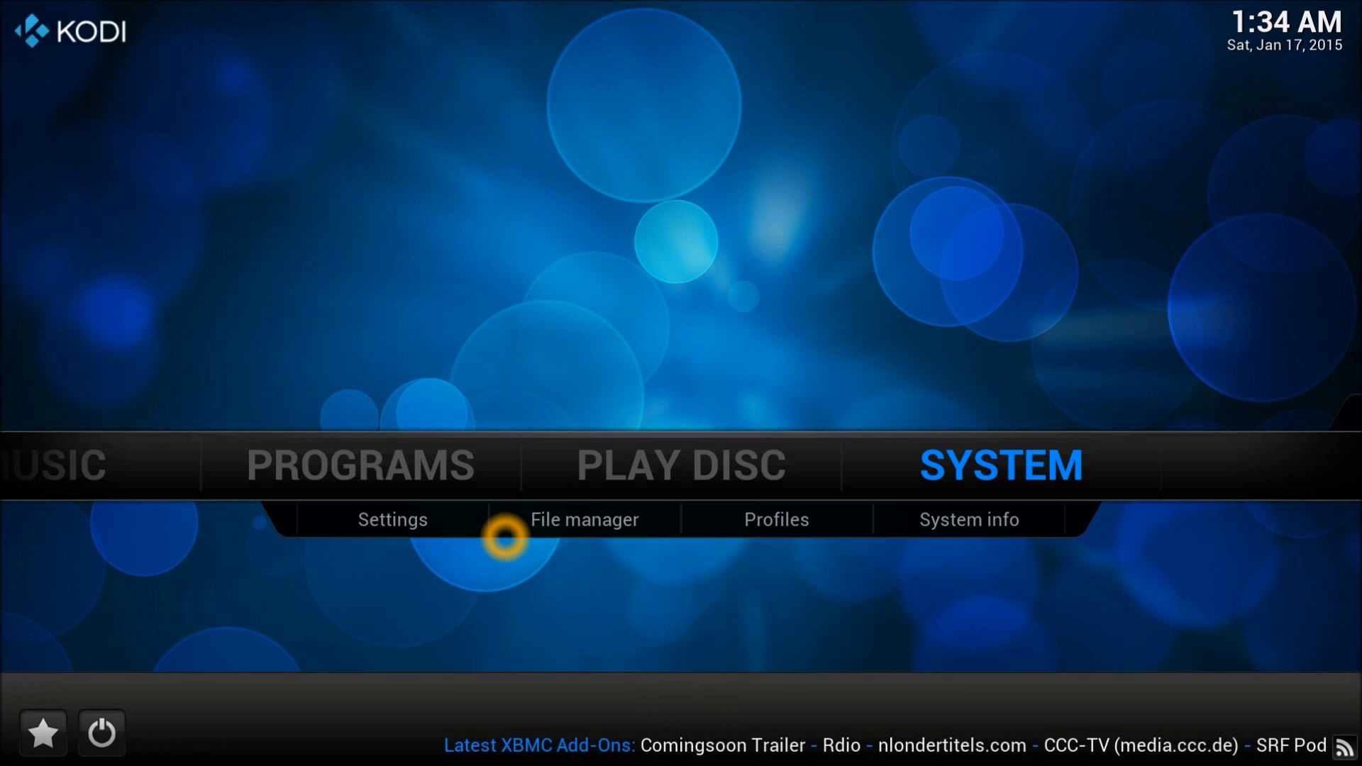
key(Left)
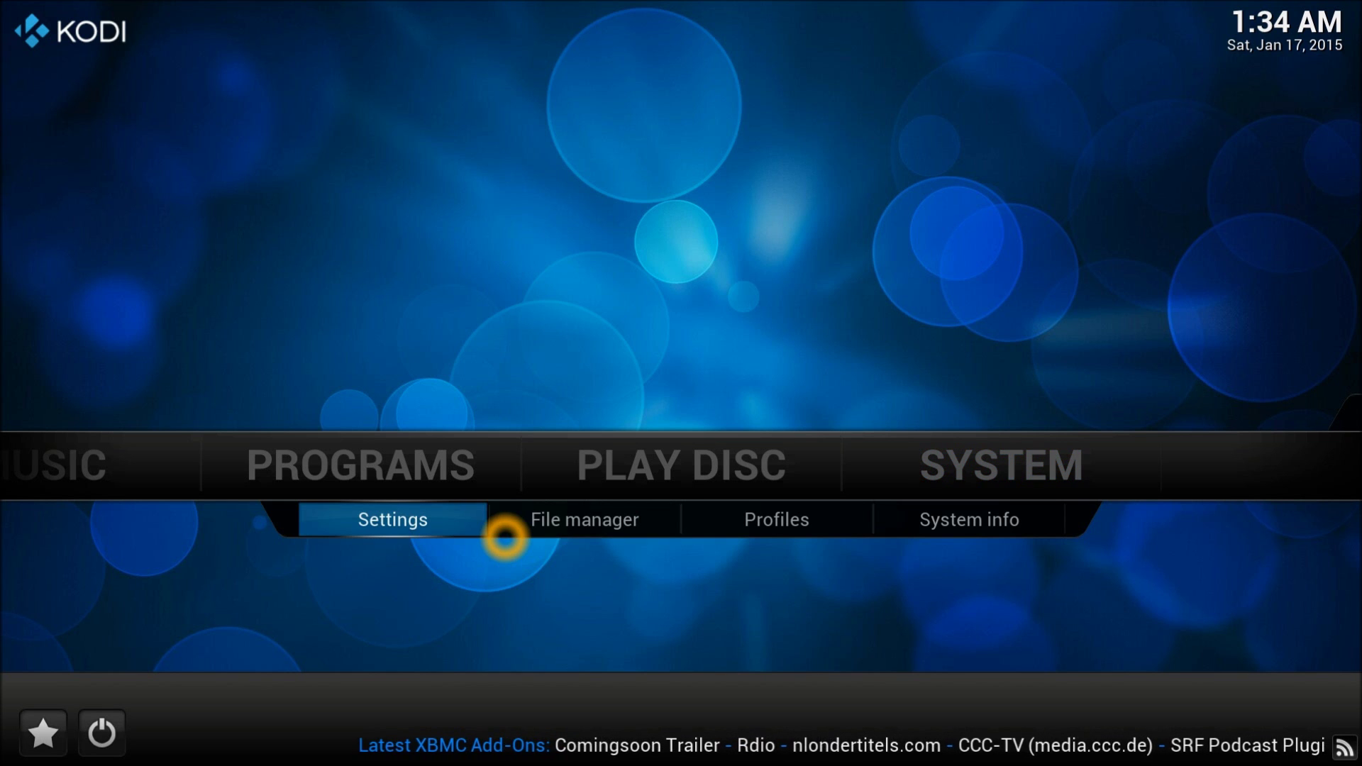
key(Return)
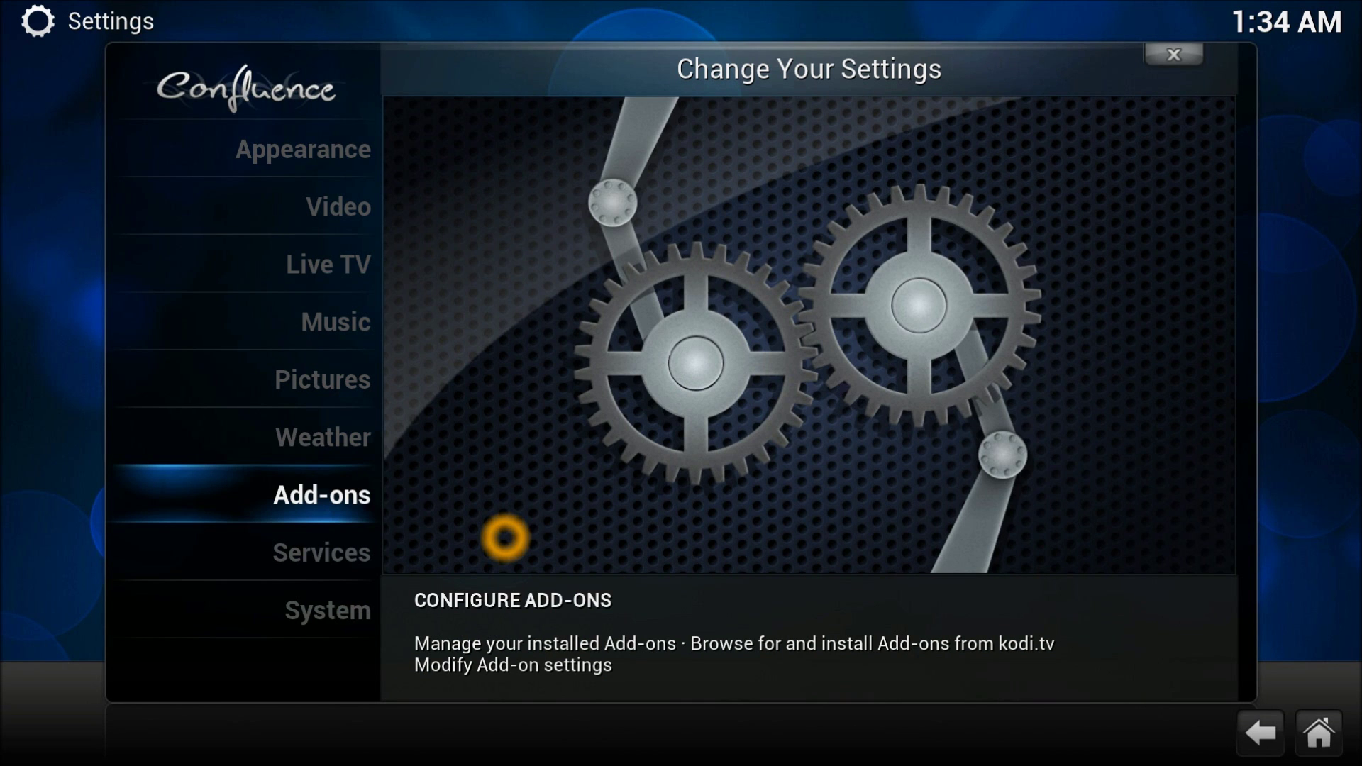
key(Return)
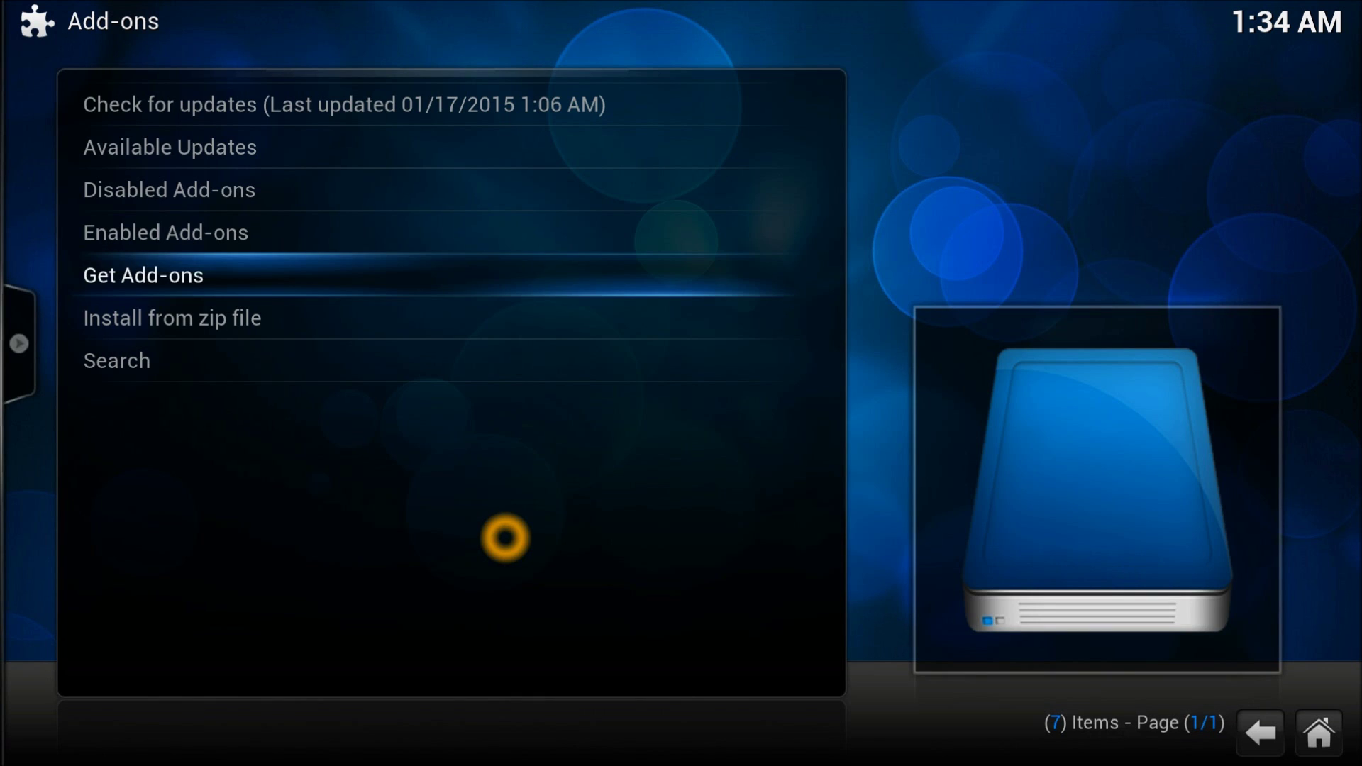
key(Down)
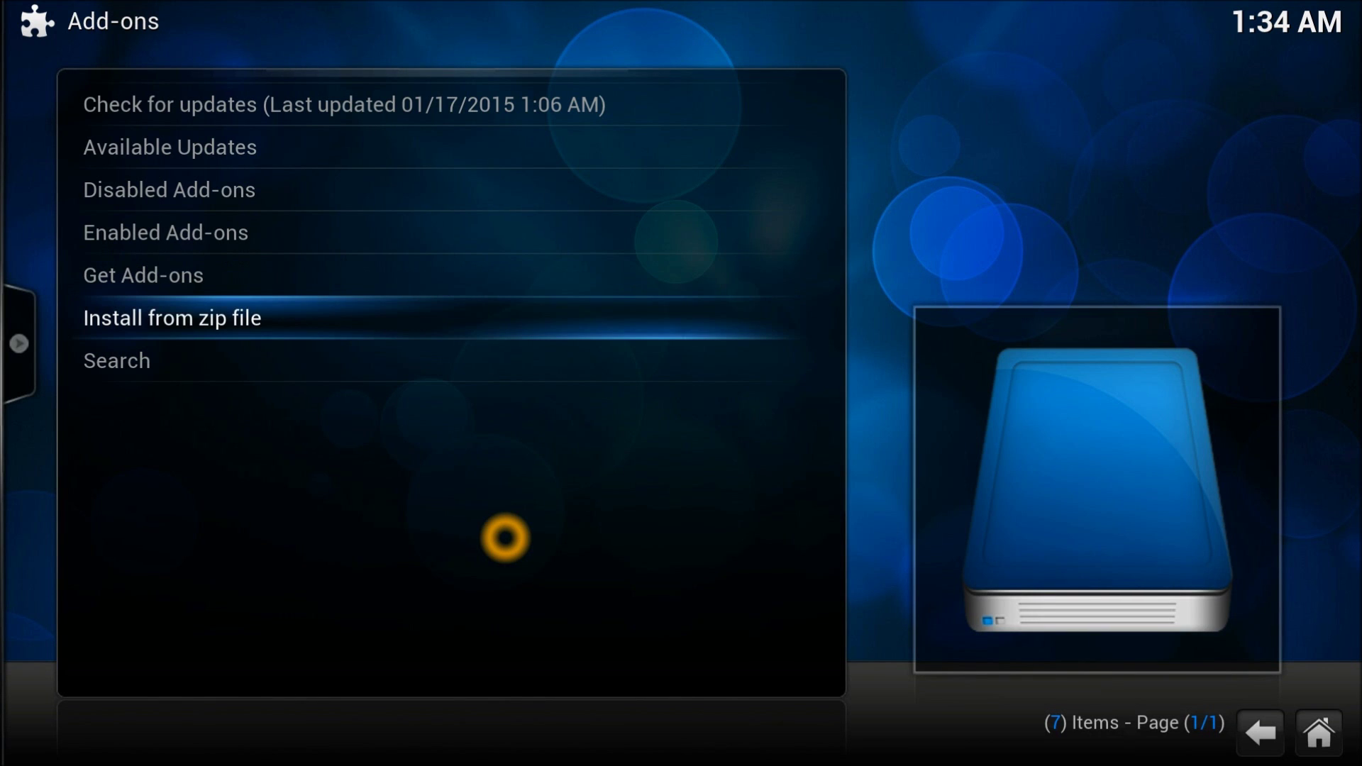
key(Return)
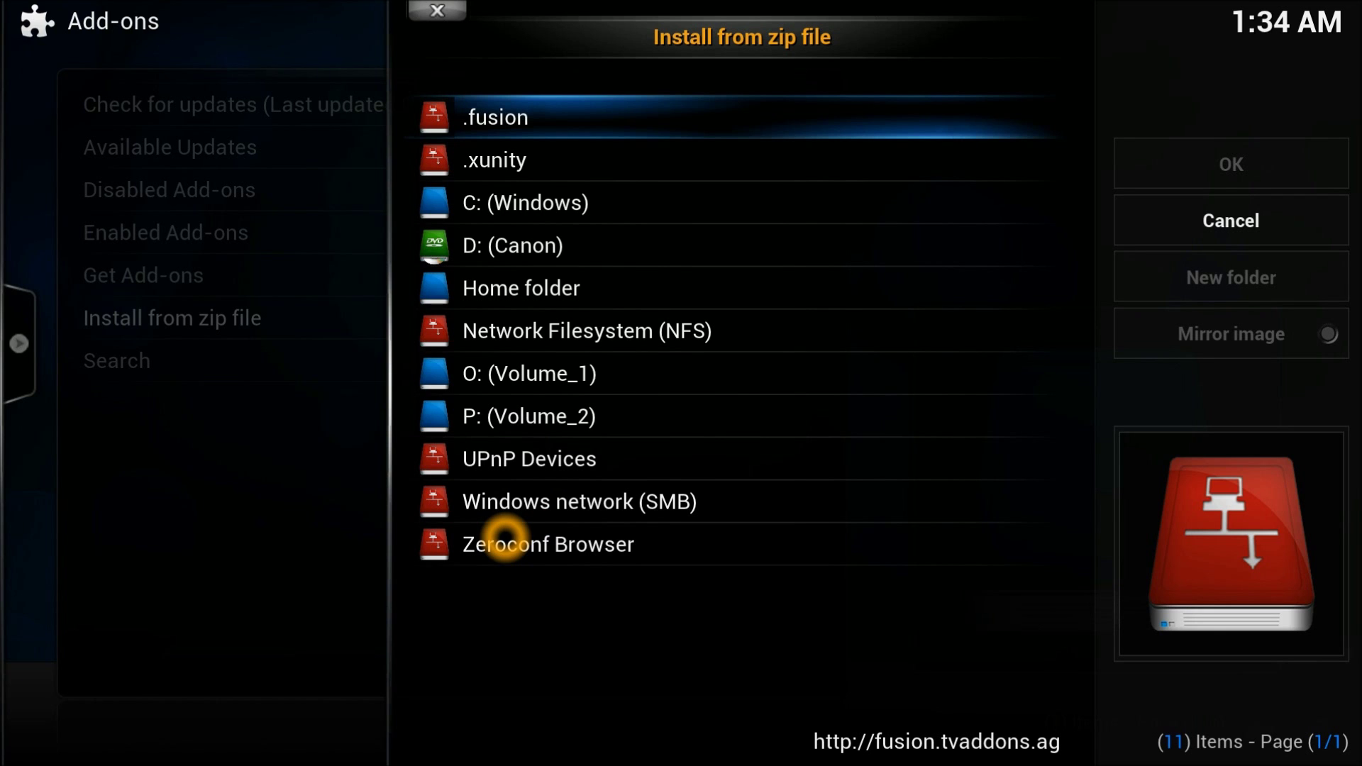
Step: Open the start-here folder in the .fusion source
key(Return)
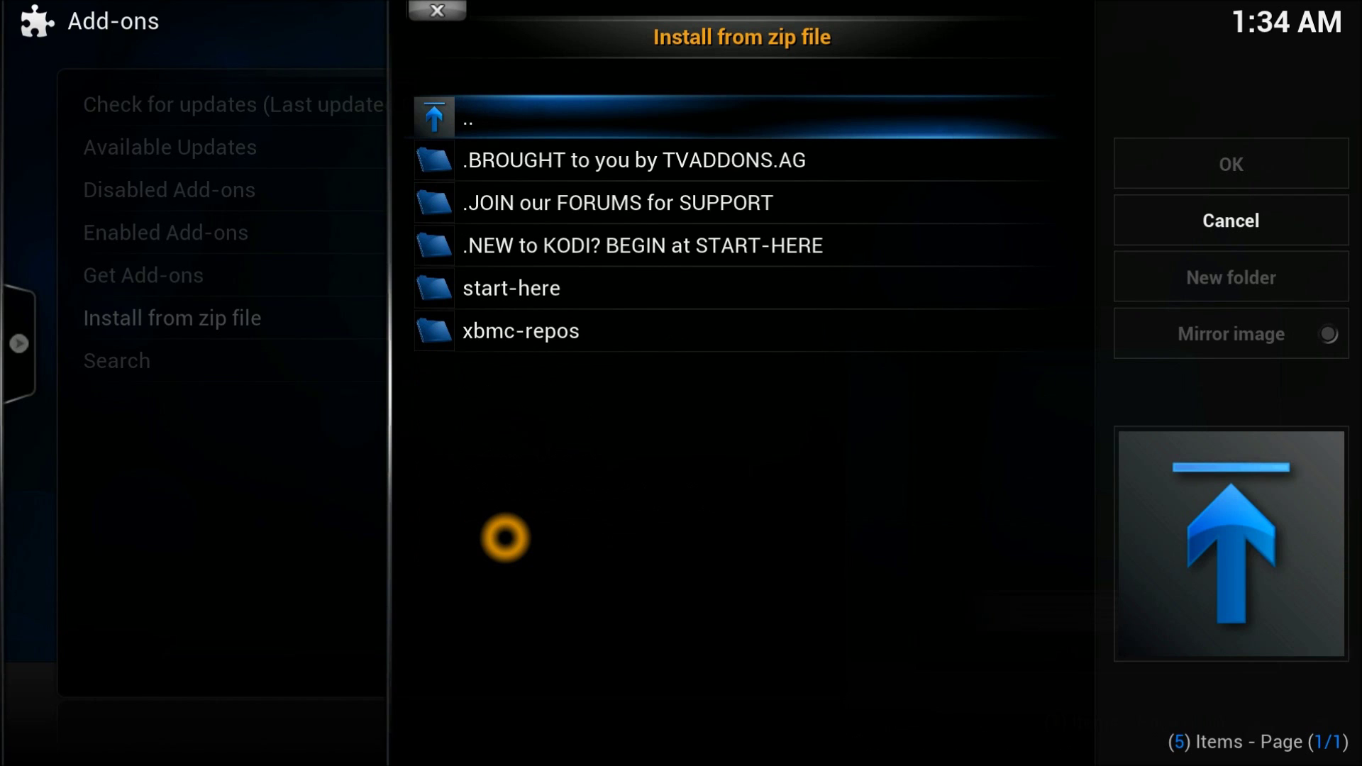
key(Down)
key(Down)
key(Down)
key(Down)
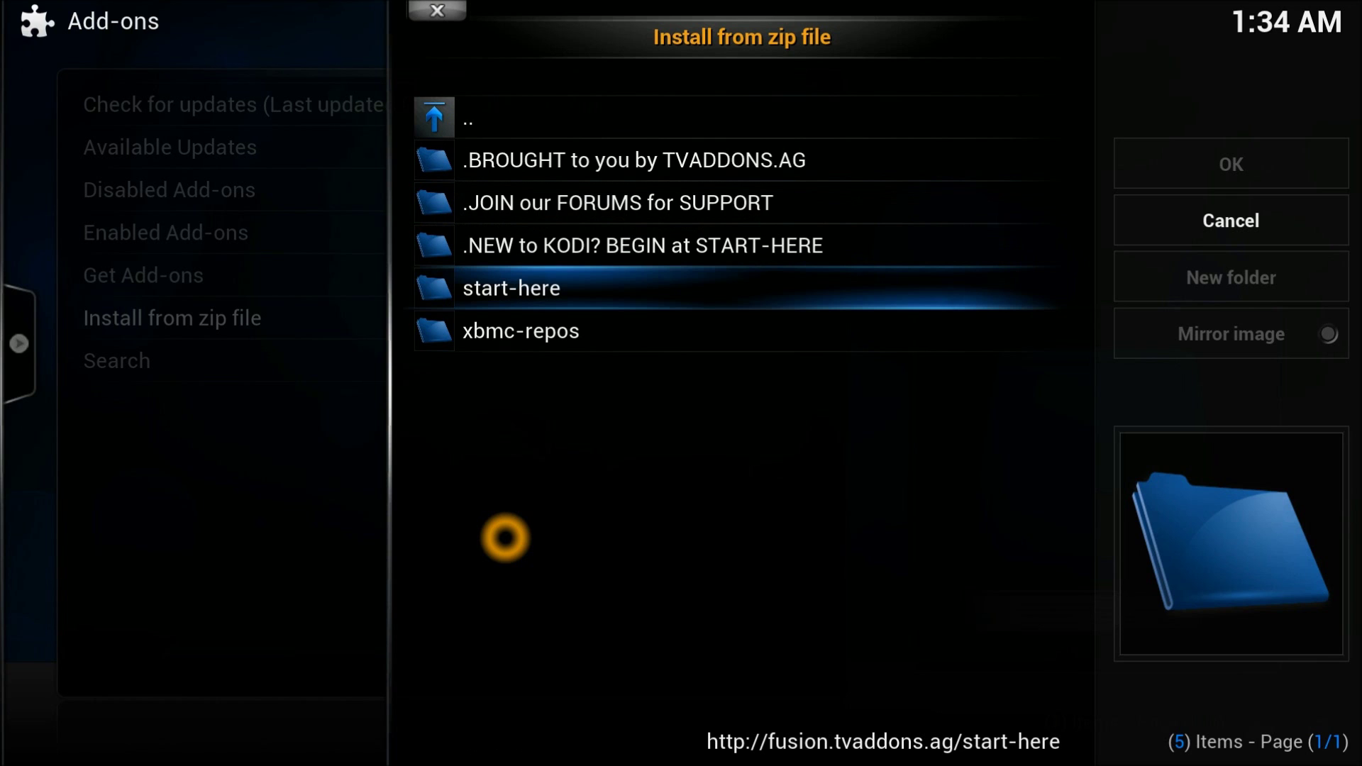
key(Return)
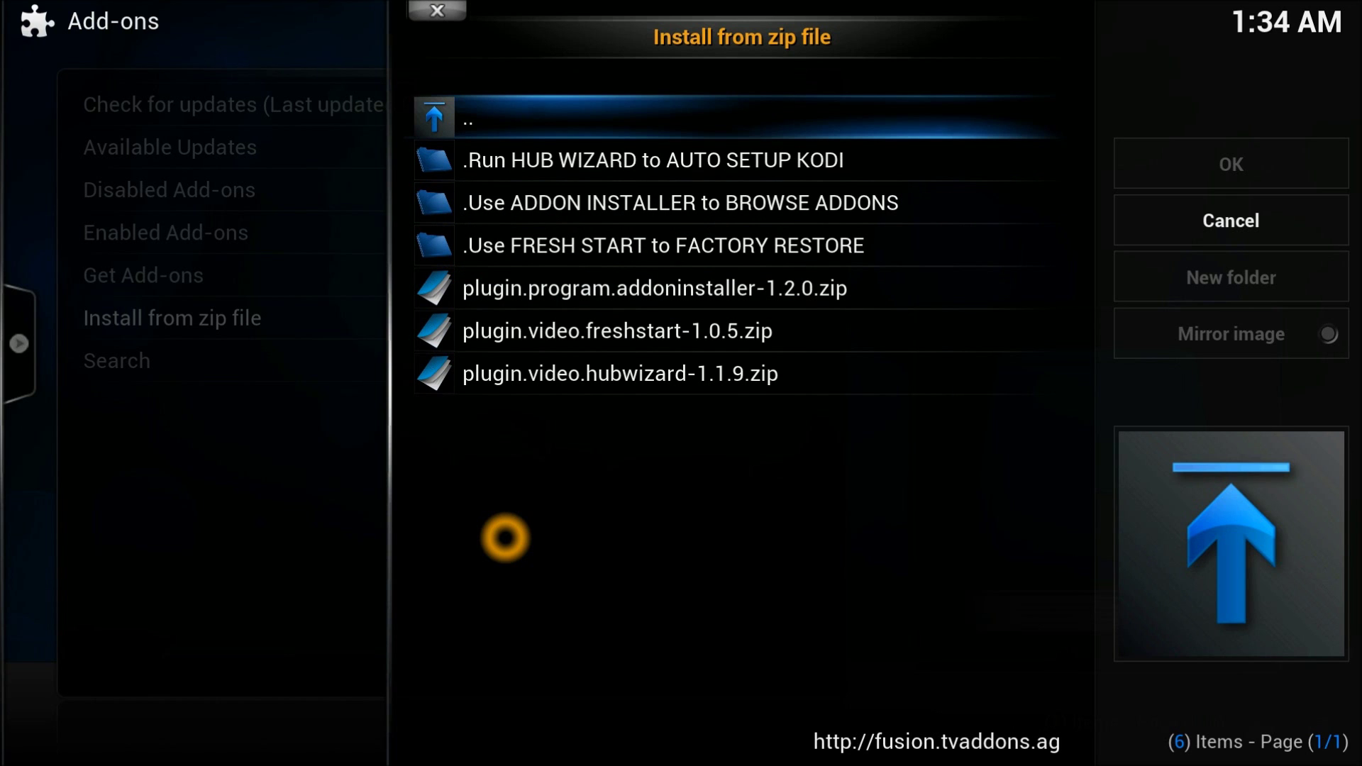
Step: Install the add-on package plugin.video.hubwizard-1.1.9.zip
key(Down)
key(Down)
key(Down)
key(Down)
key(Down)
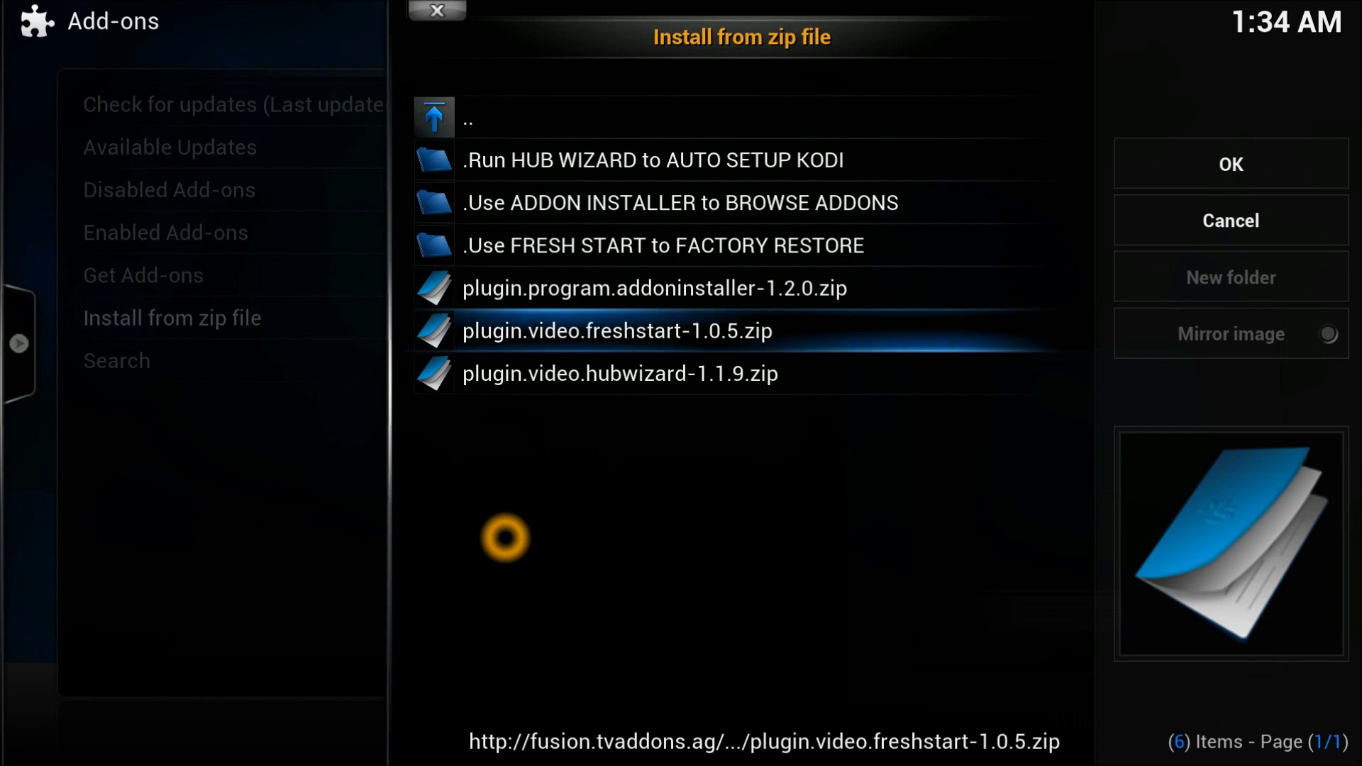
key(Down)
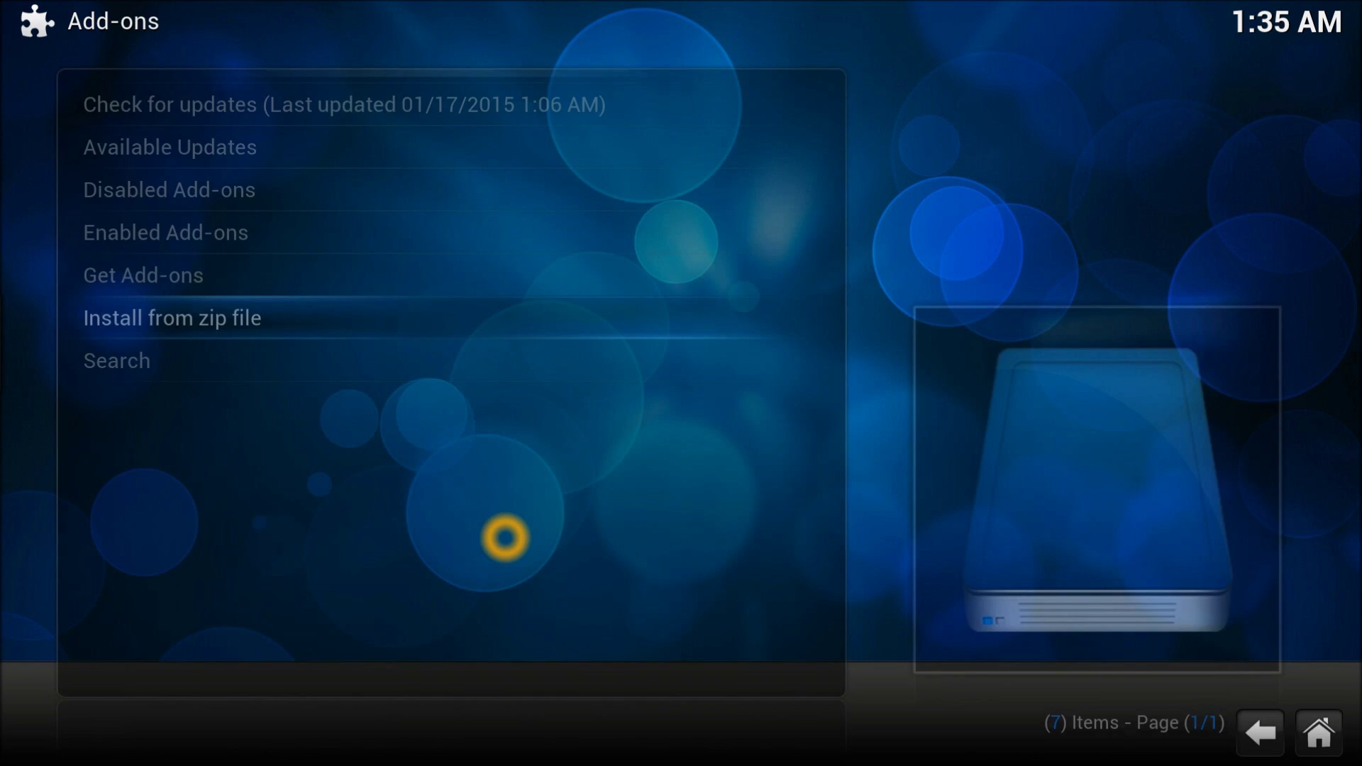
Step: Return to the home screen and launch Config Wizard from the program add-ons
key(Escape)
key(Left)
key(Left)
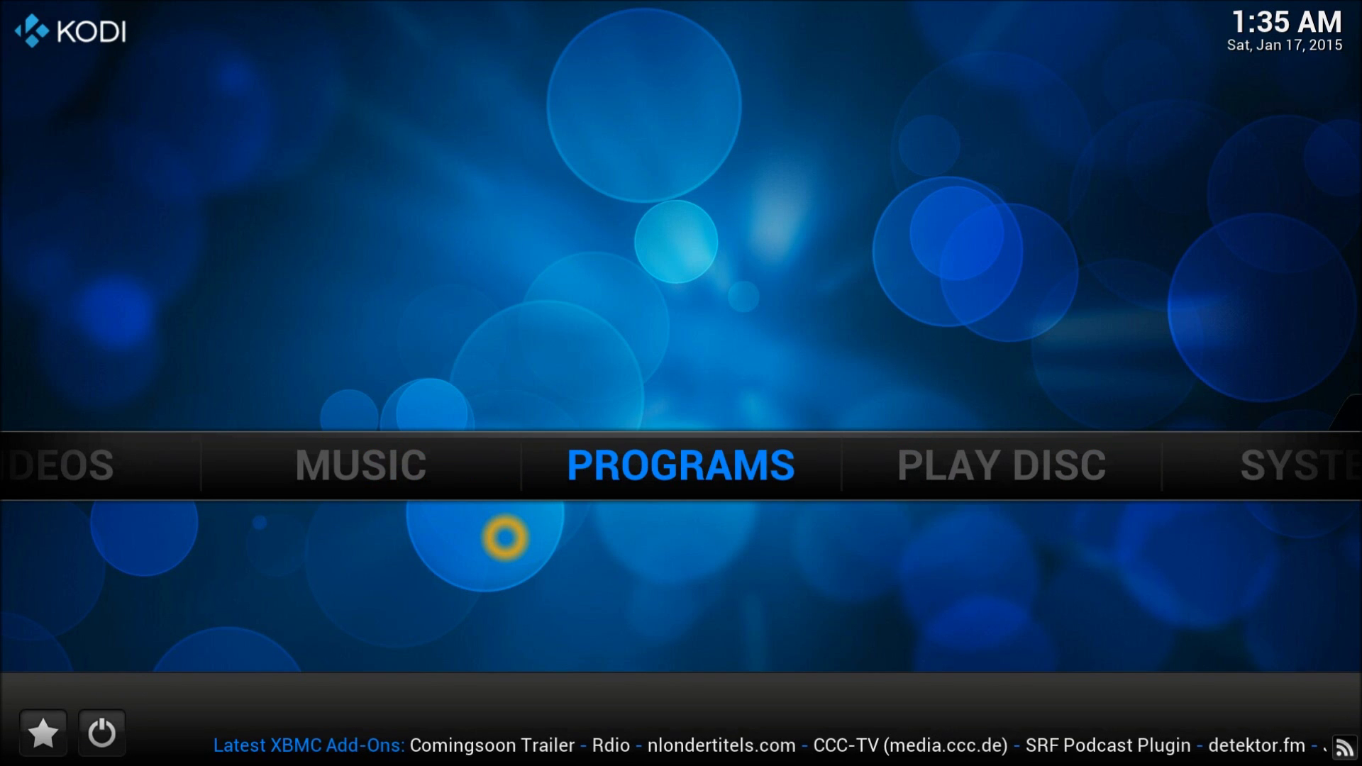
key(Return)
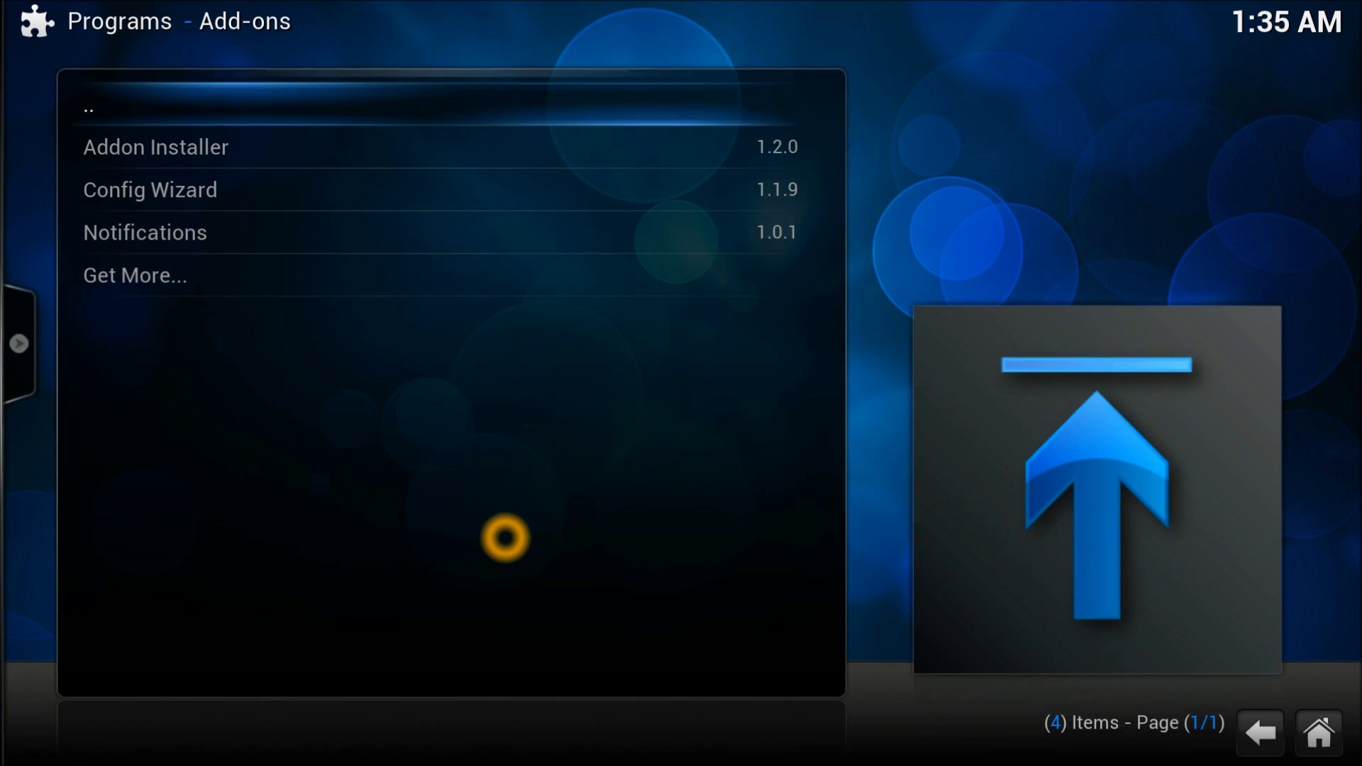
key(Down)
key(Down)
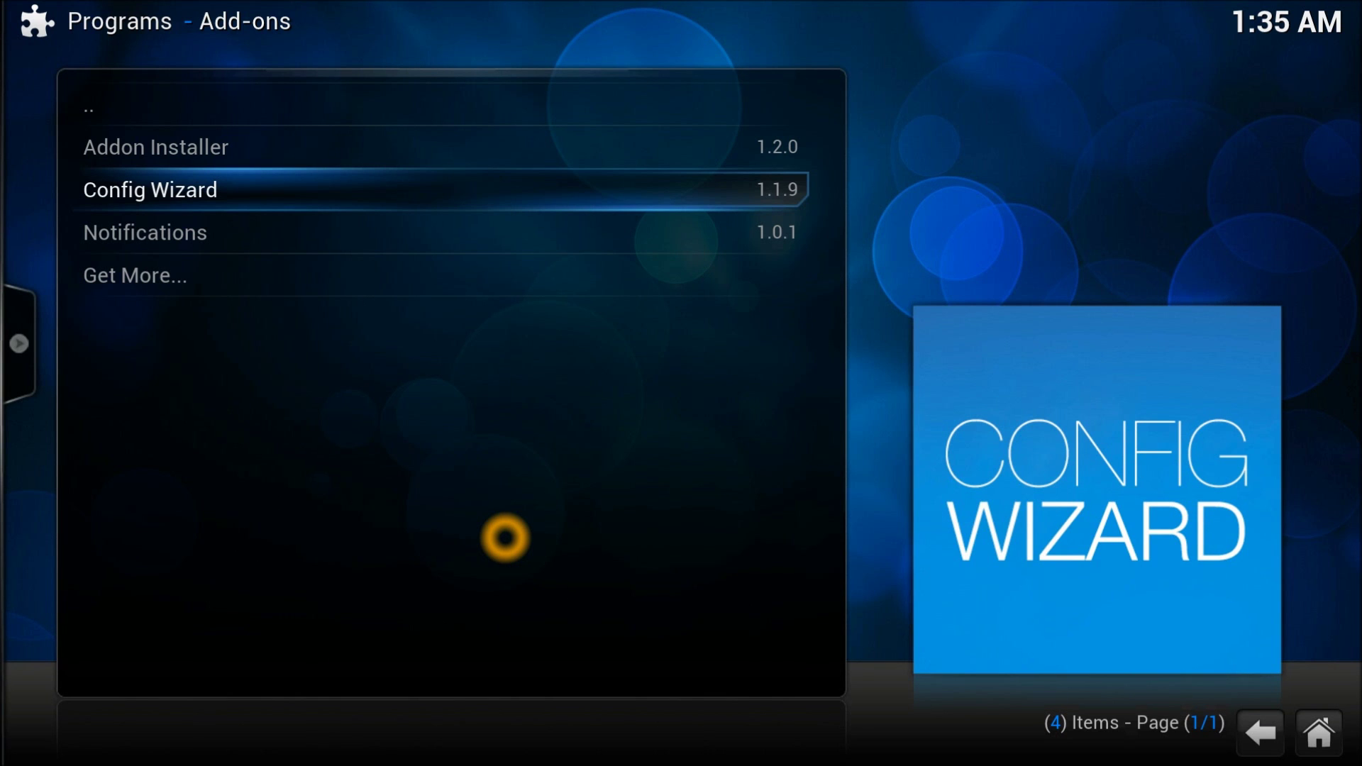
key(Return)
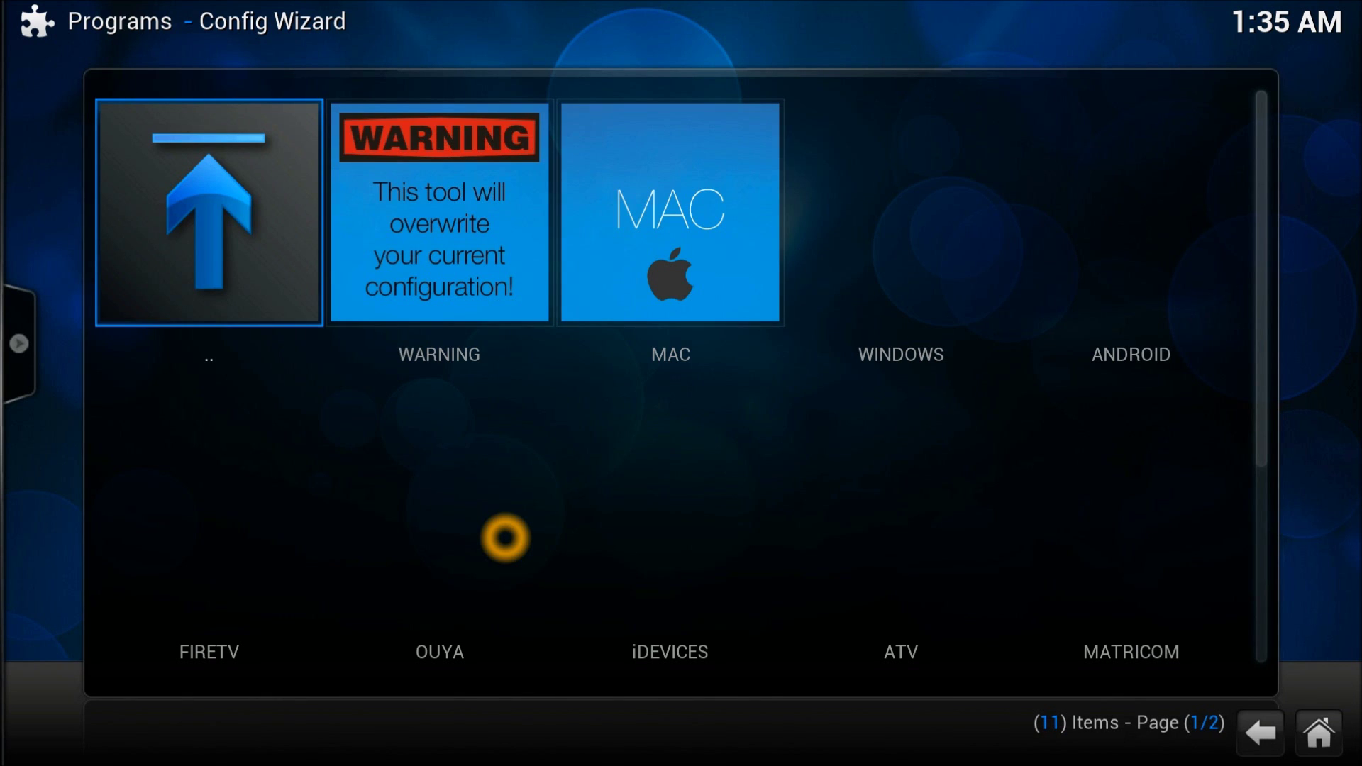
Step: Look through the device platforms offered by Config Wizard on both pages of the list
key(Right)
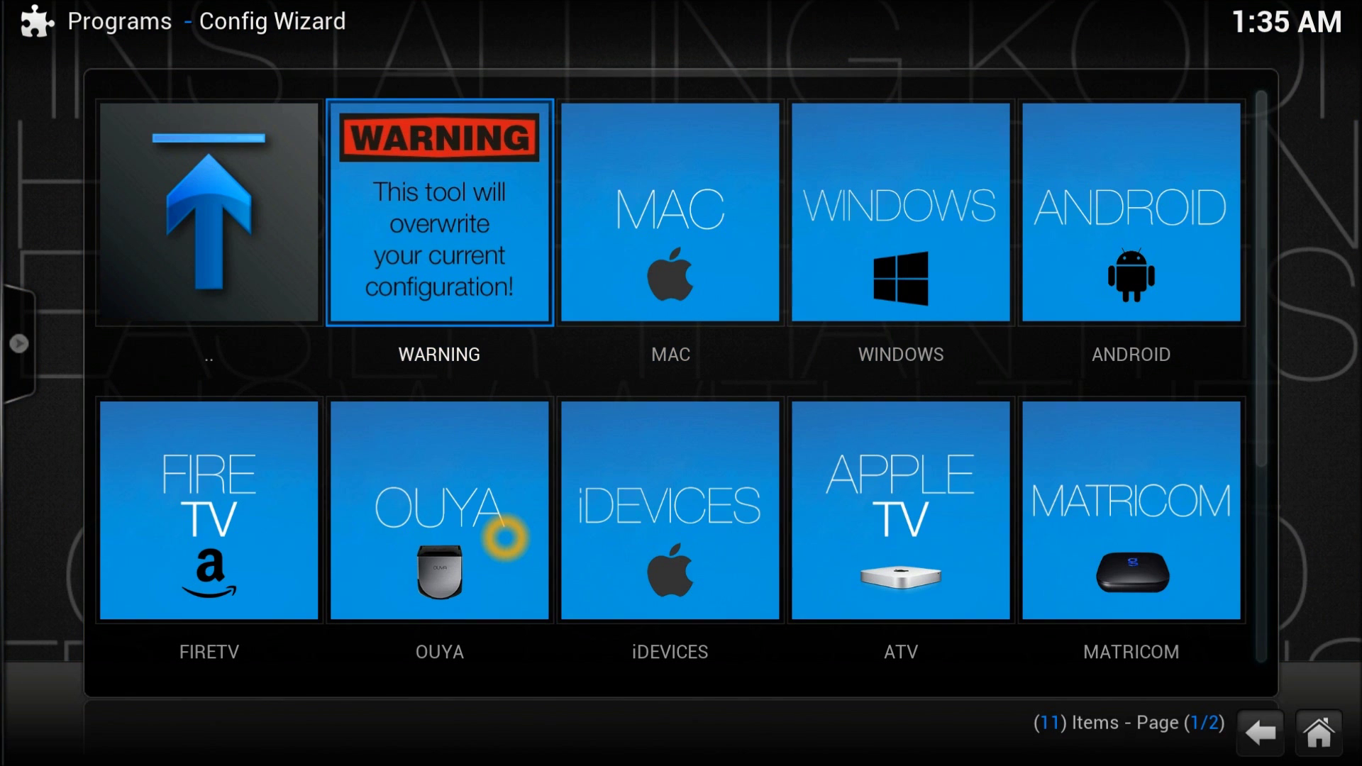
key(Right)
key(Right)
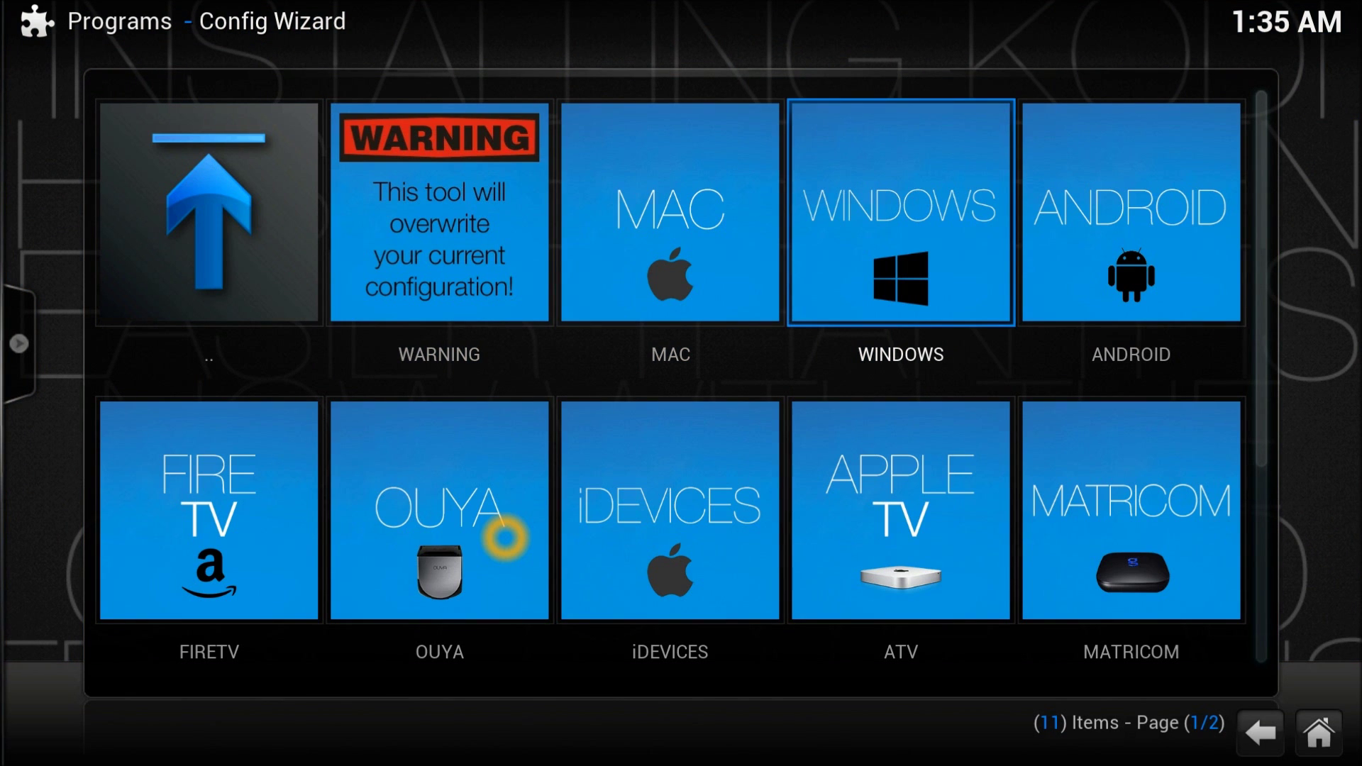
key(Right)
key(Down)
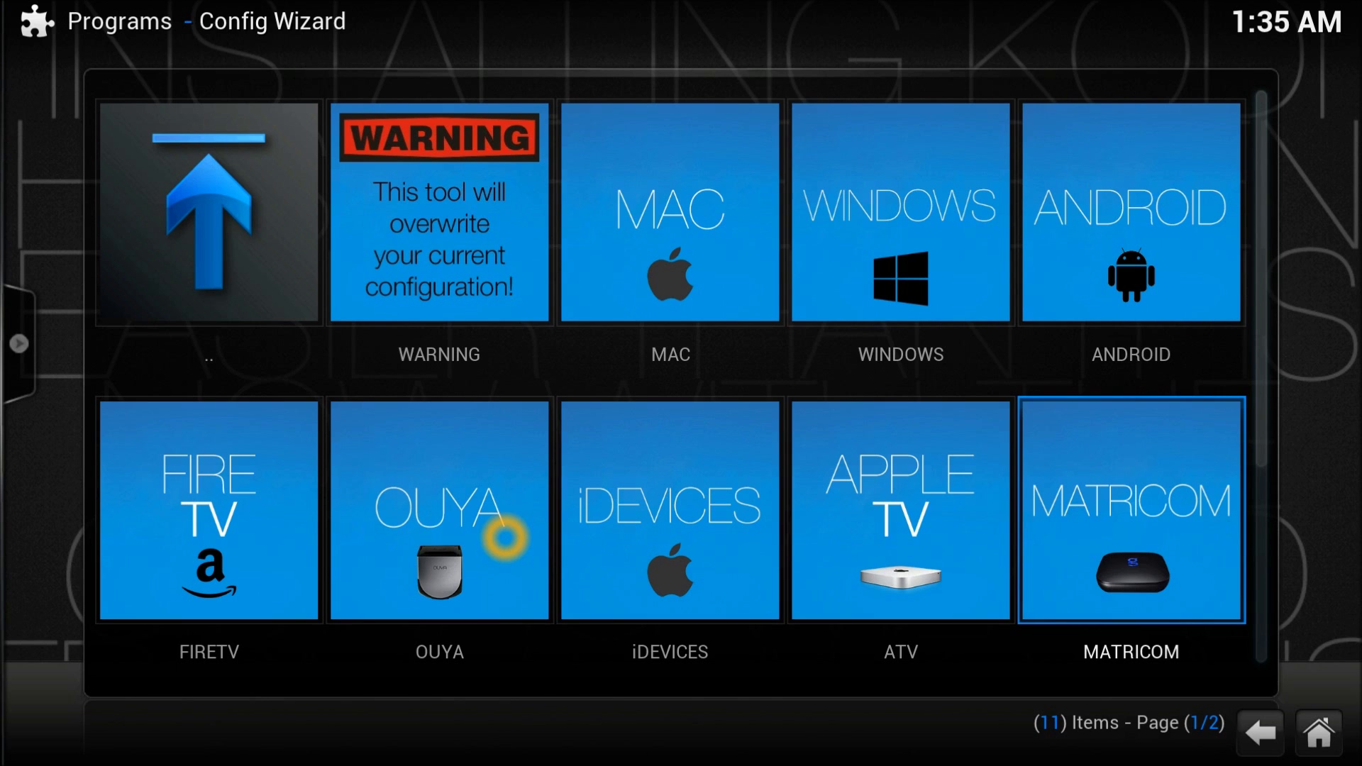
key(Left)
key(Left)
key(Left)
key(Down)
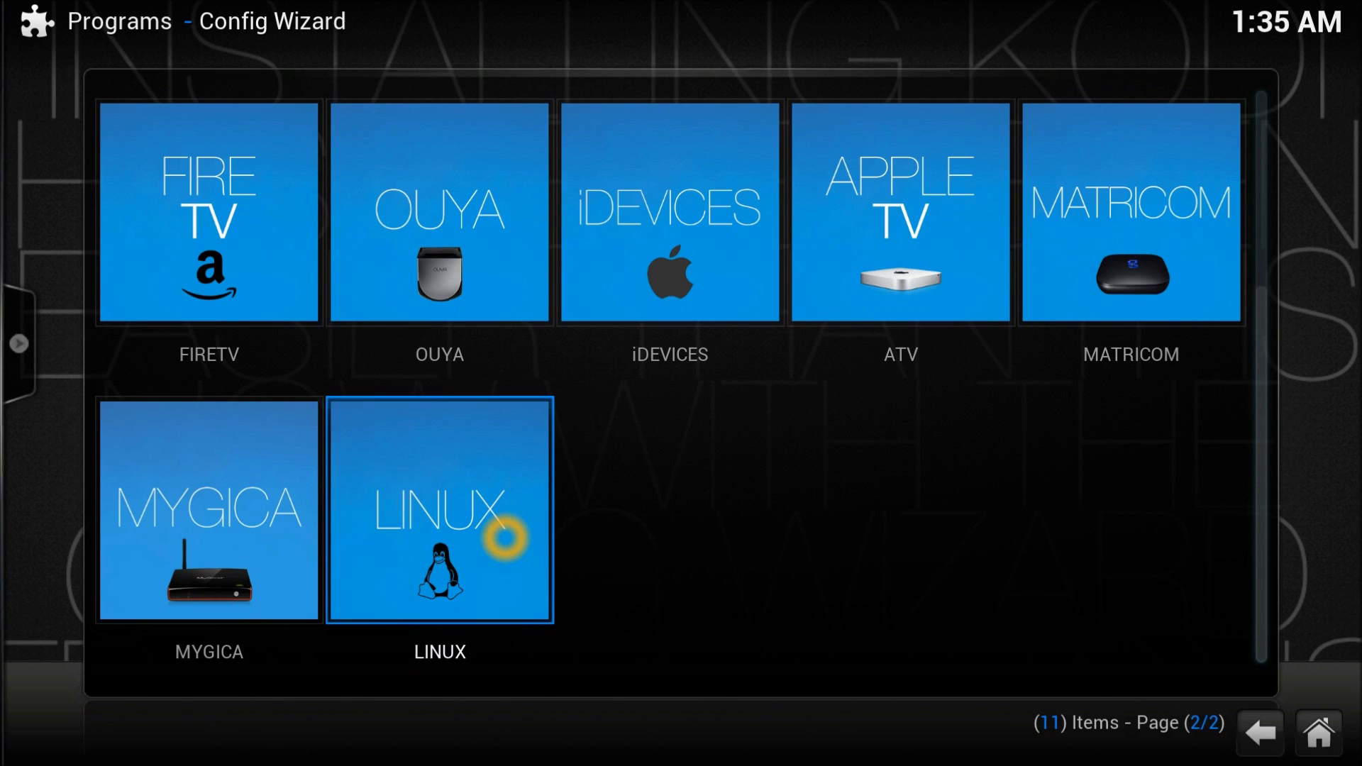
key(Up)
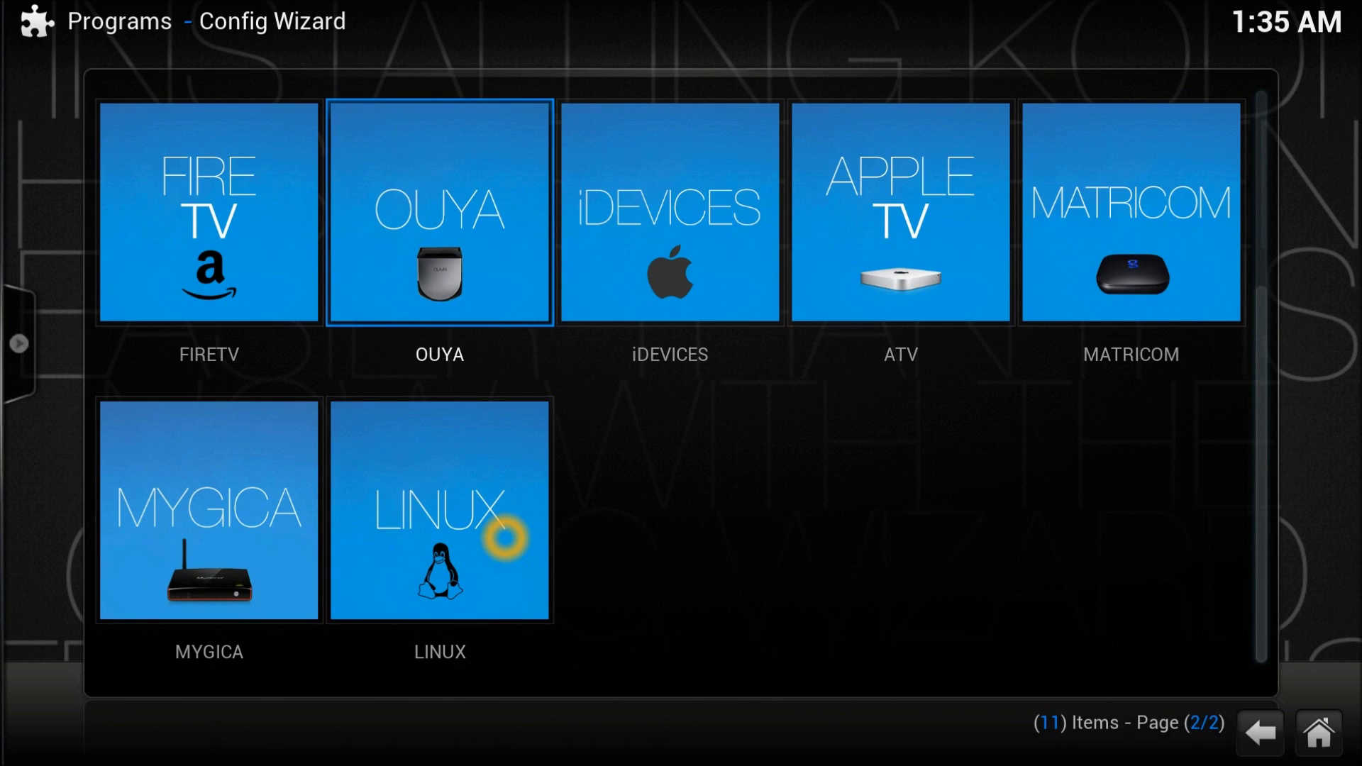
Step: Choose the Windows configuration in Config Wizard
key(Up)
key(Right)
key(Right)
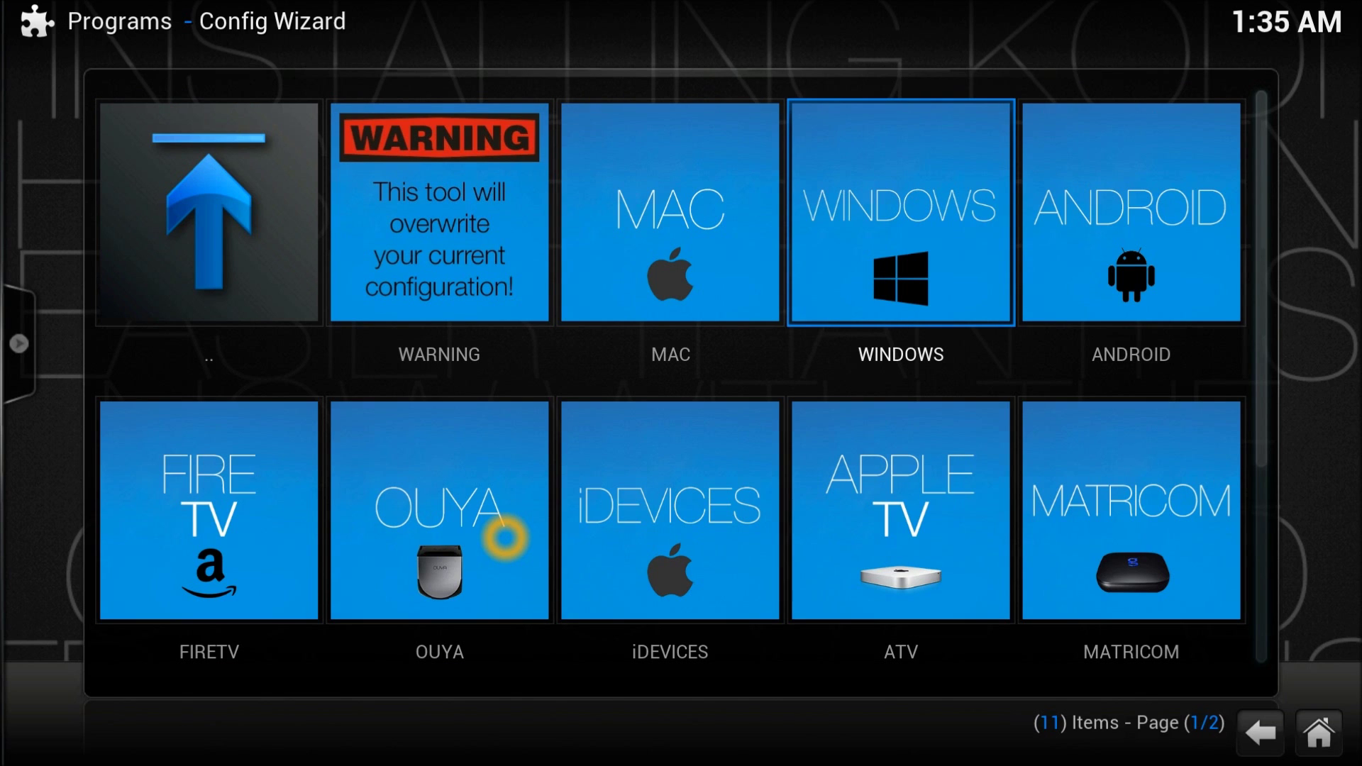
key(Right)
key(Left)
key(Return)
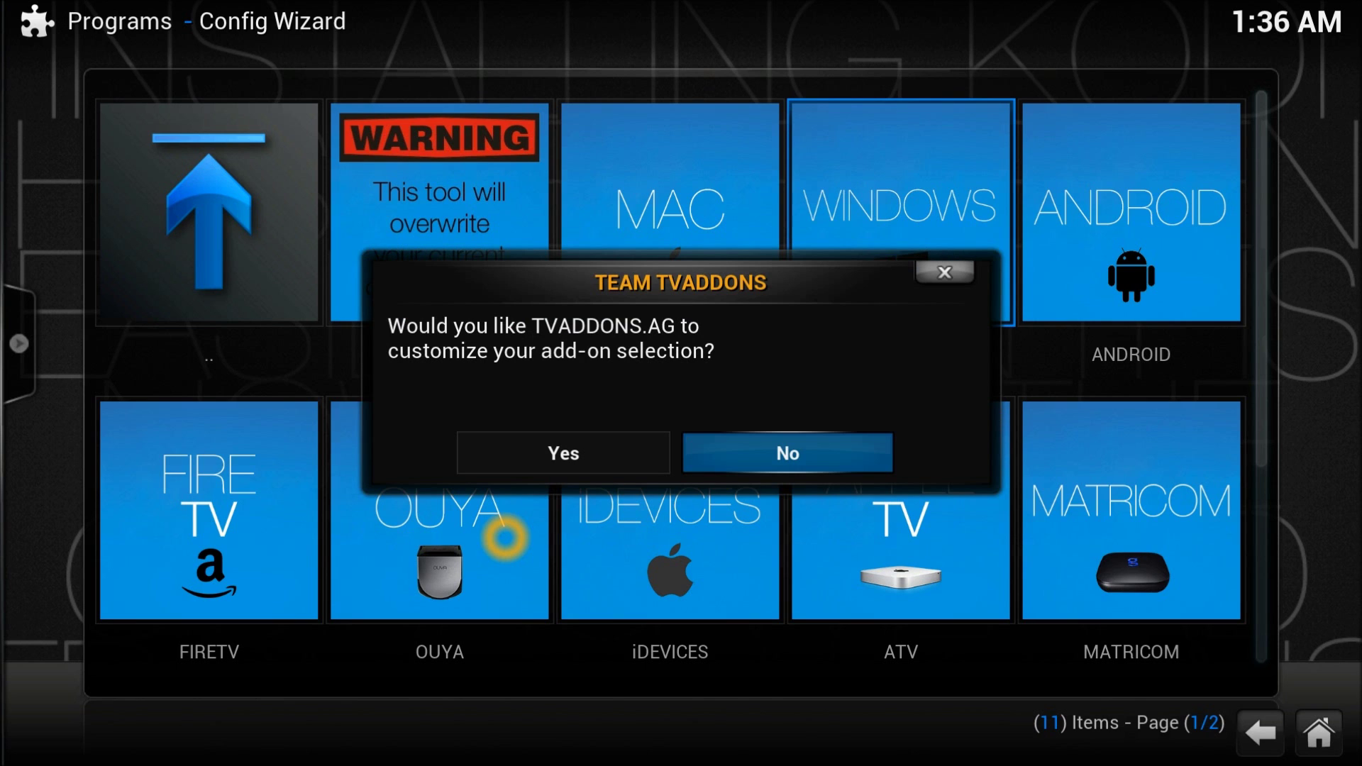
Step: Agree to let TVADDONS.AG customize the add-on selection and dismiss the completion message once the installation finishes
key(Left)
key(Return)
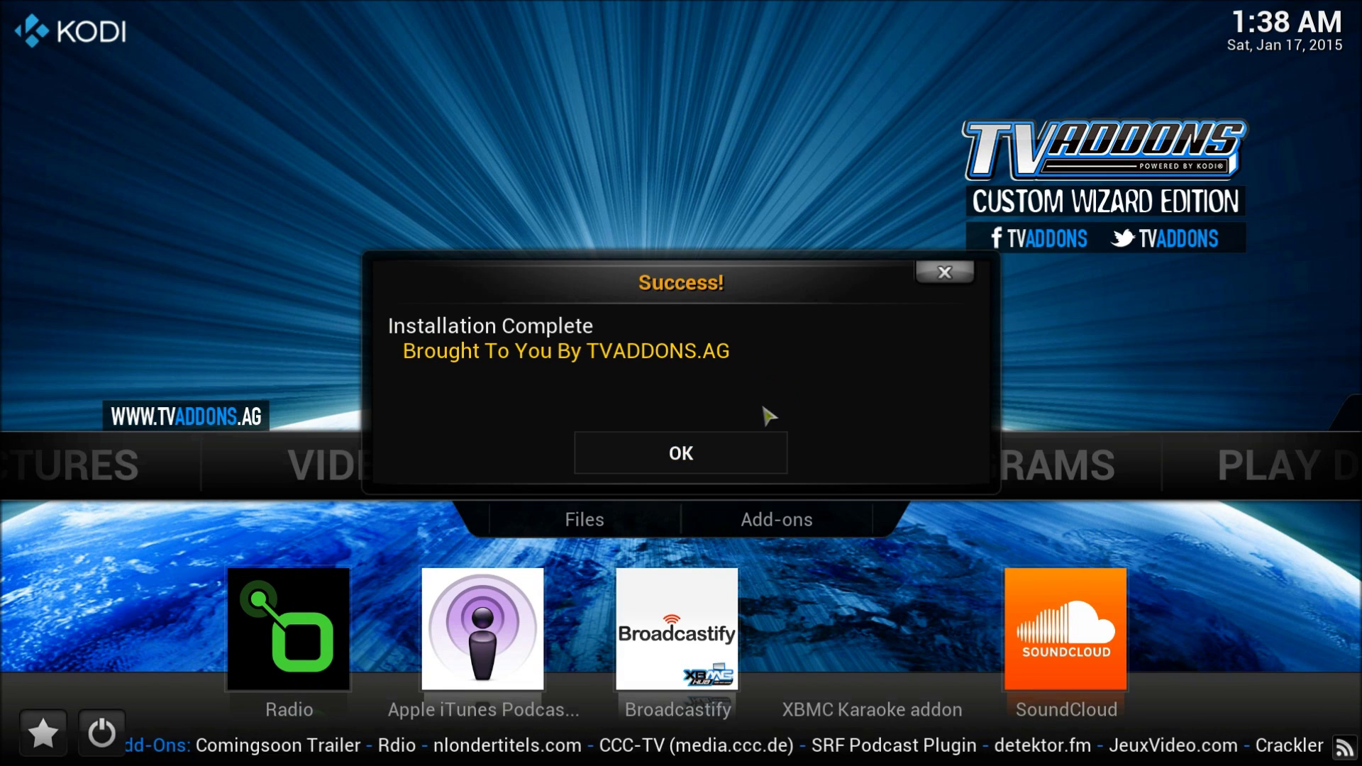
click(737, 453)
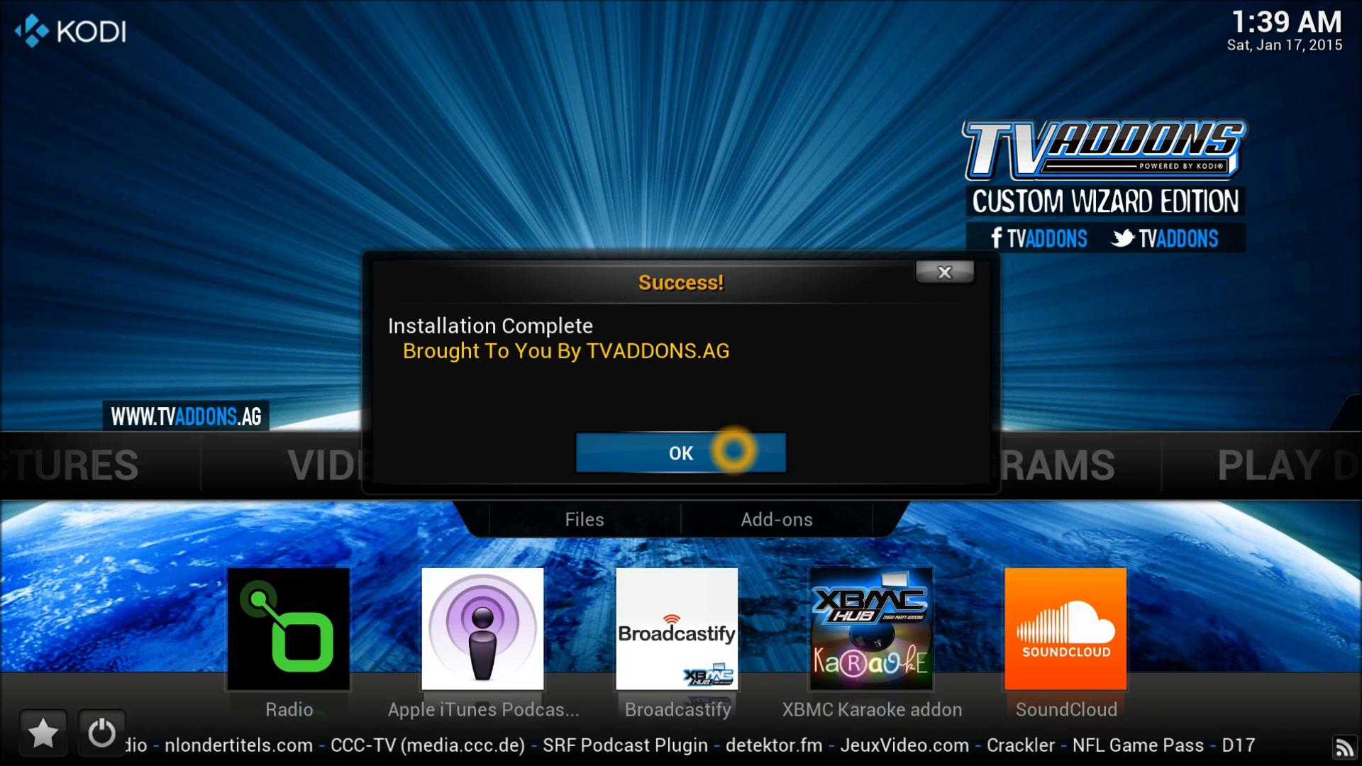
click(734, 451)
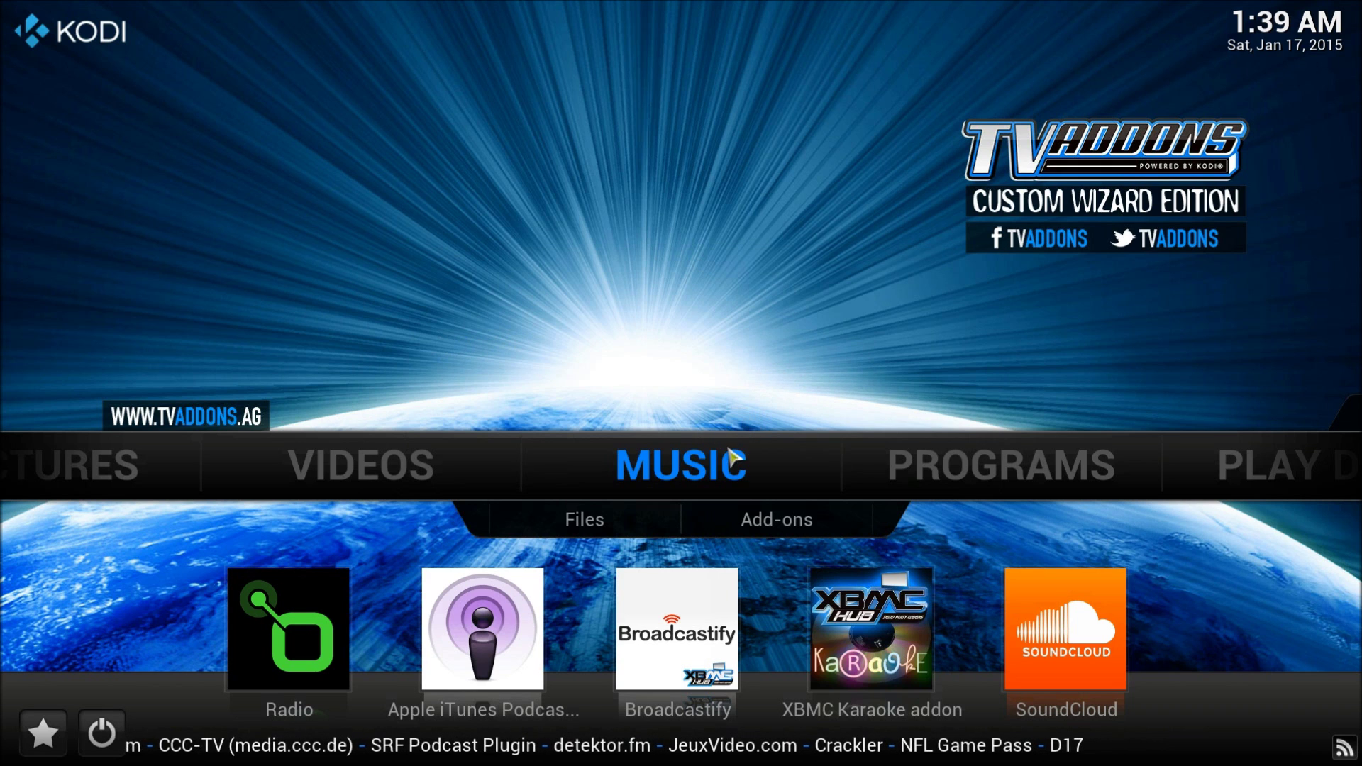
Step: Review the home screen categories, from Videos and Music to Programs, Play Disc and System, and their add-on shortcuts
key(Left)
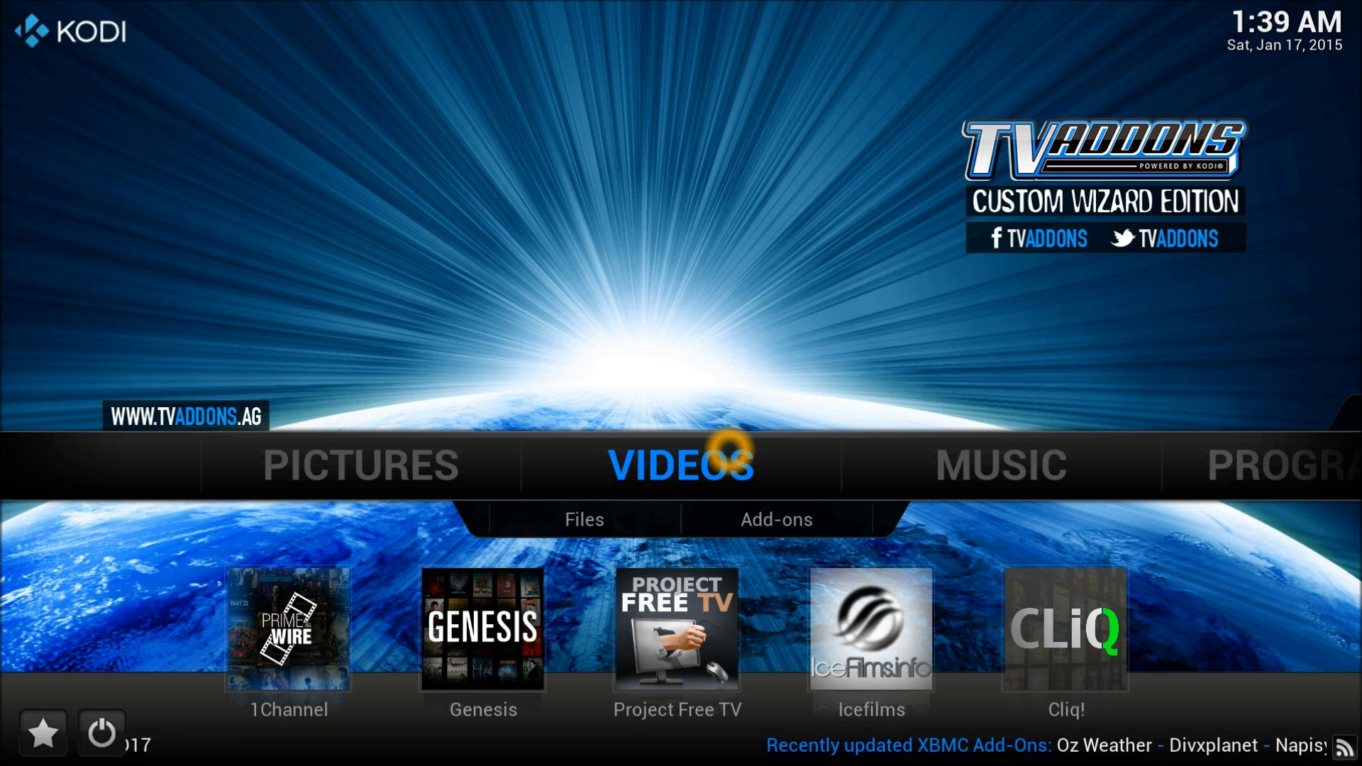
key(Right)
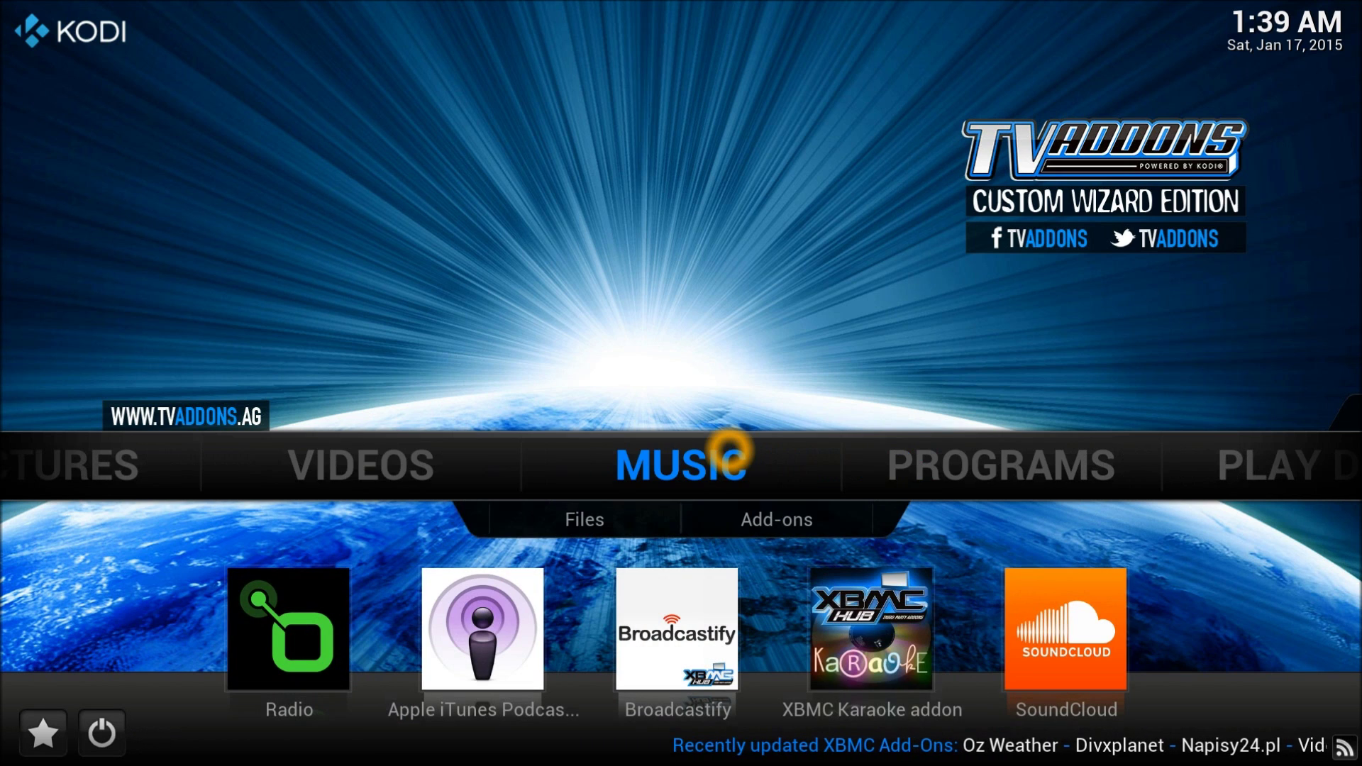
key(Right)
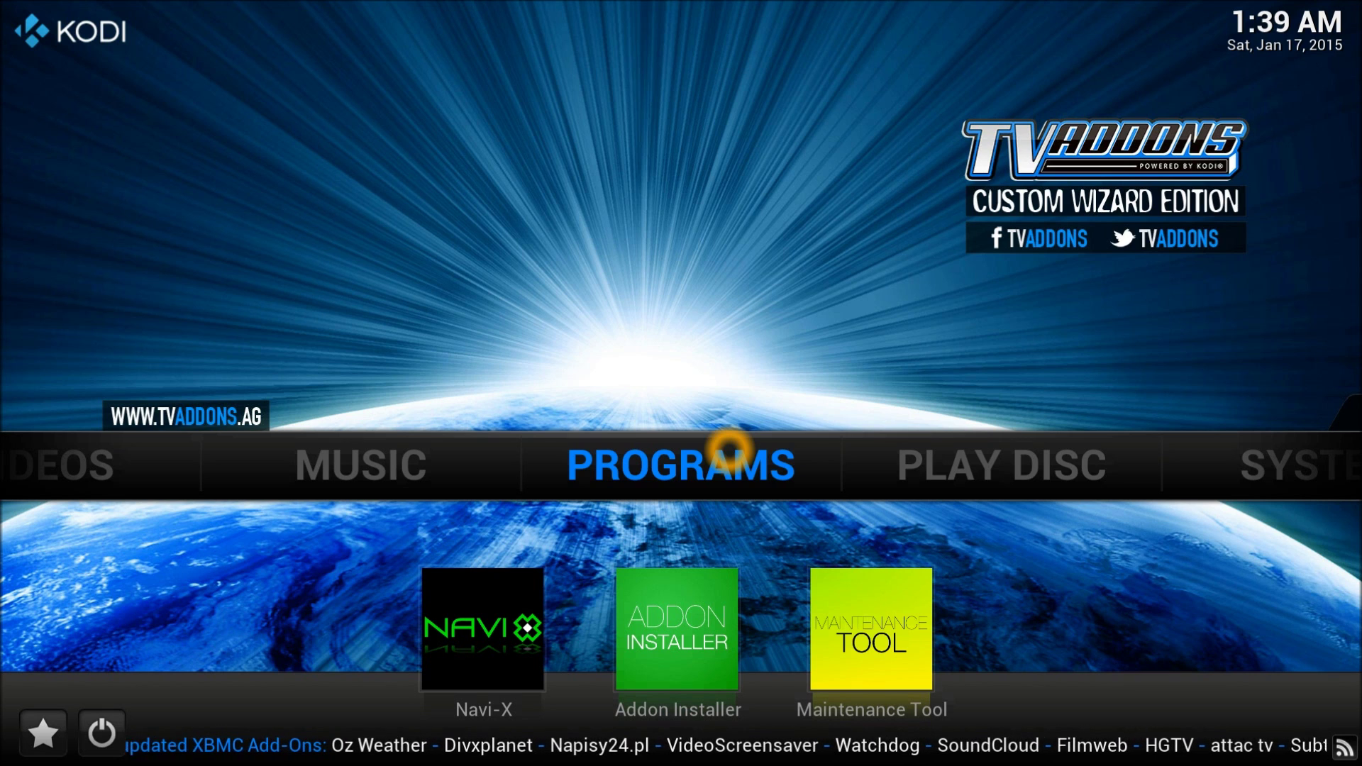
key(Right)
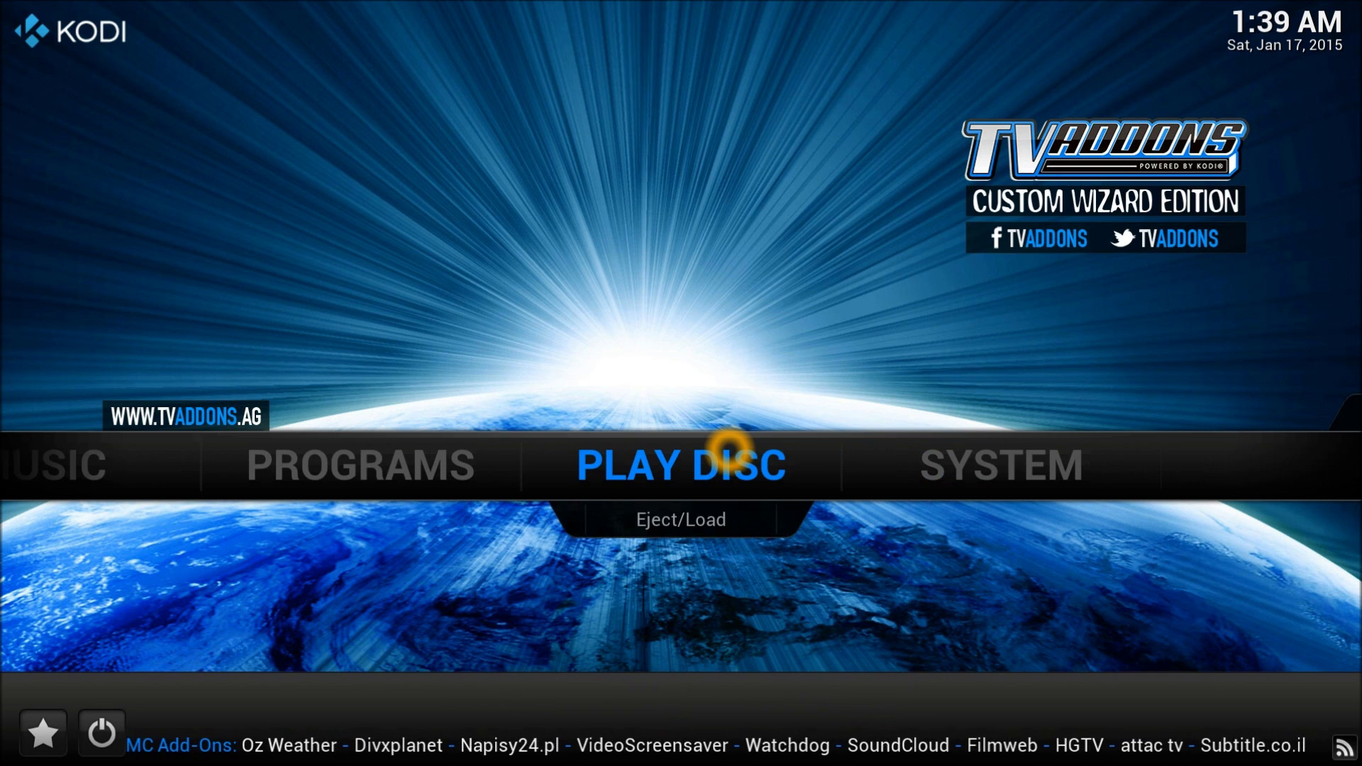
key(Right)
key(Left)
key(Left)
key(Left)
key(Left)
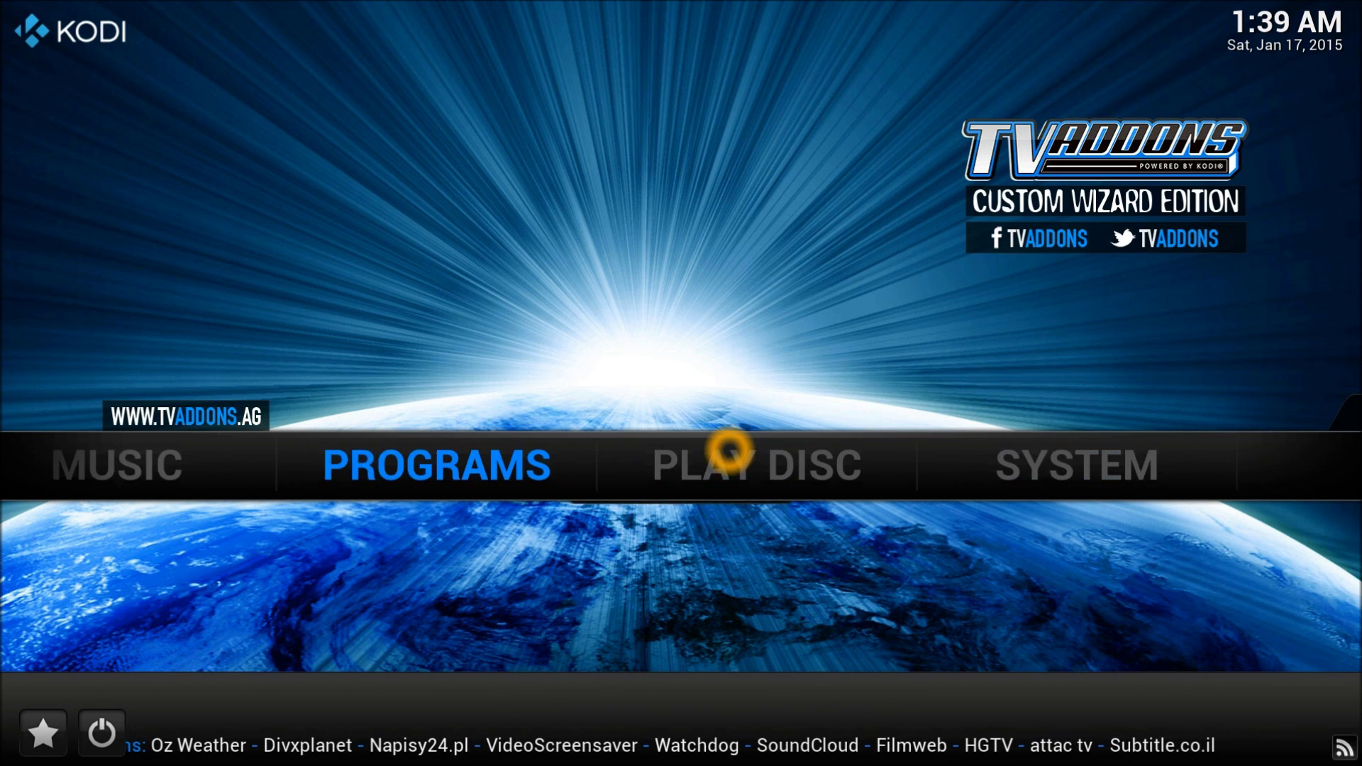